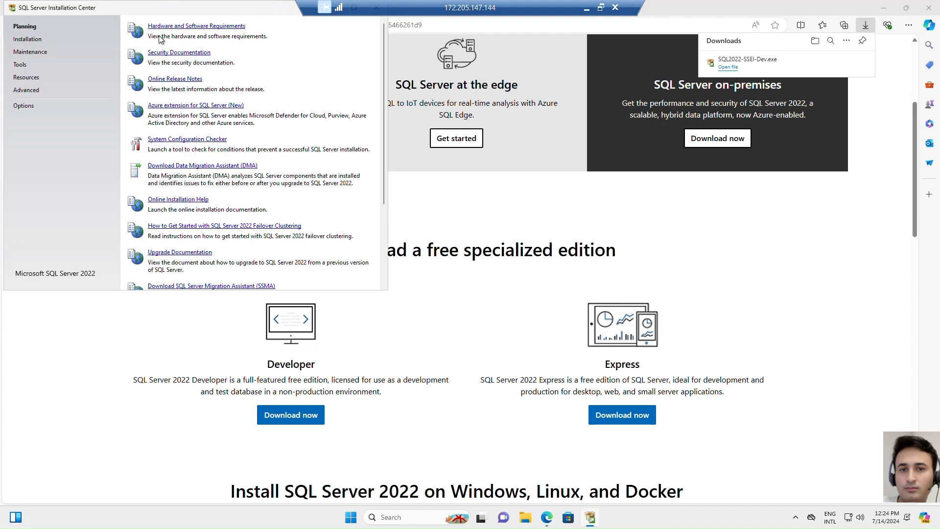
Launch a new standalone SQL Server installation and keep Developer as the free edition
left_click(27, 39)
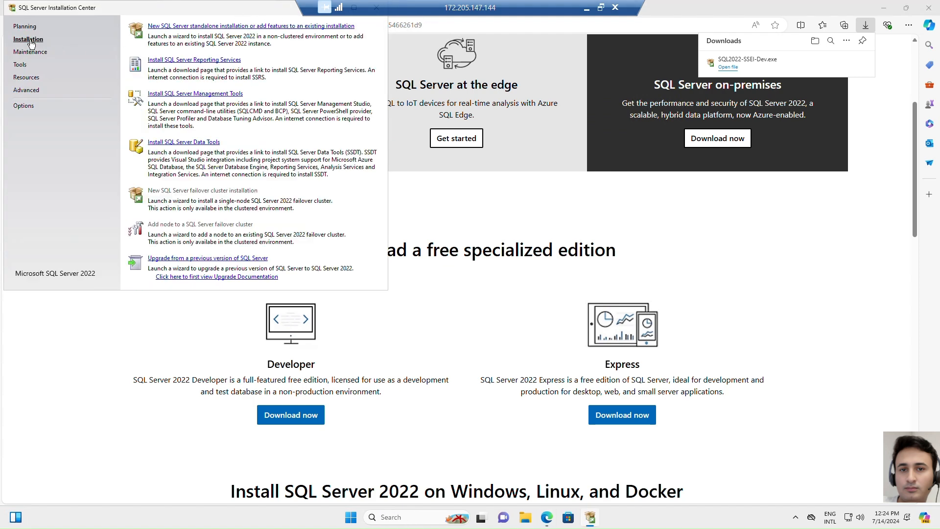
left_click(232, 28)
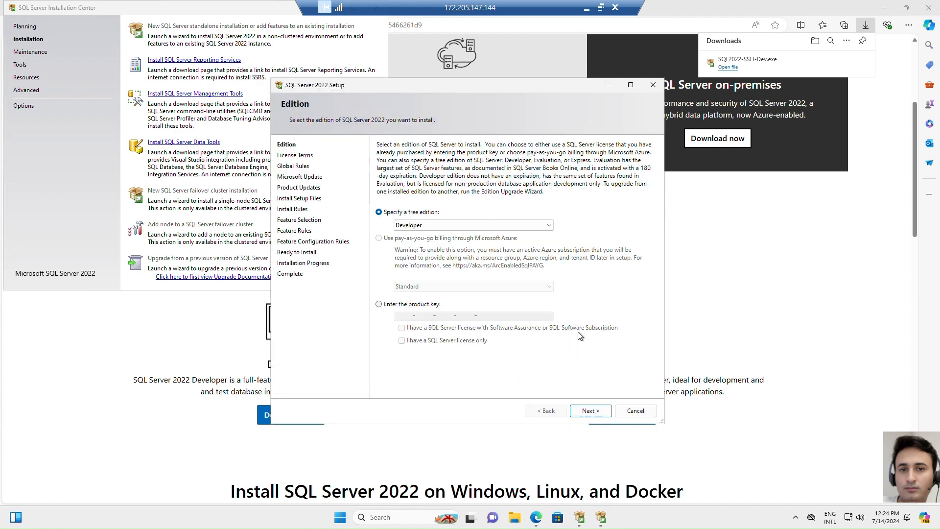
left_click(587, 411)
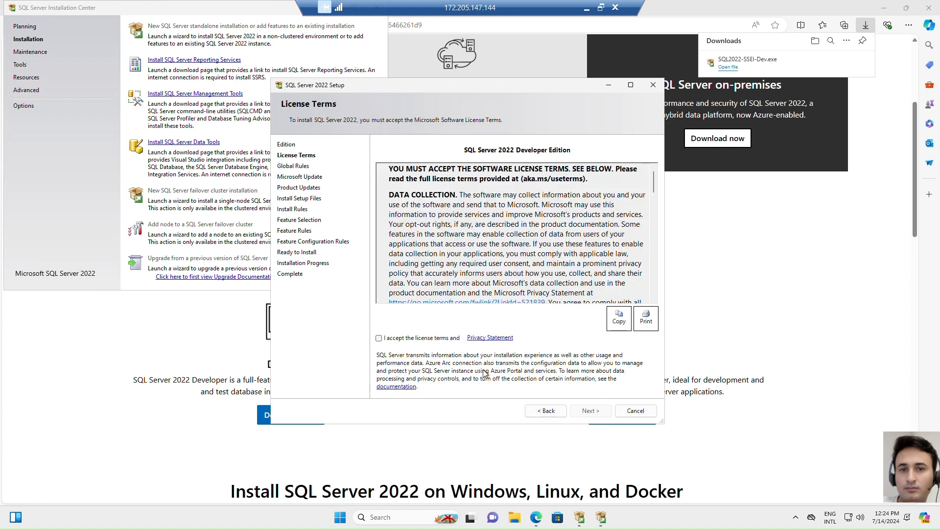
Accept the license terms and proceed to feature selection, leaving Microsoft Update checking off
left_click(380, 338)
left_click(592, 409)
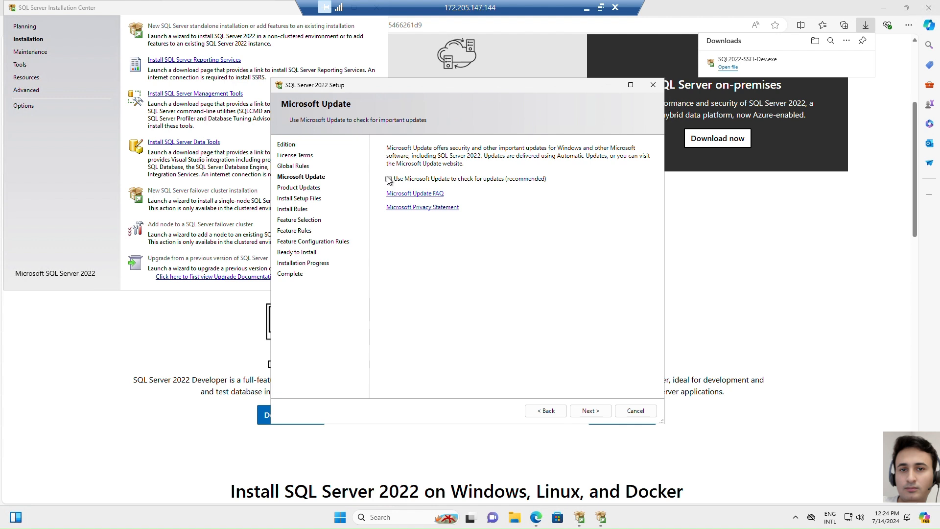
left_click(591, 409)
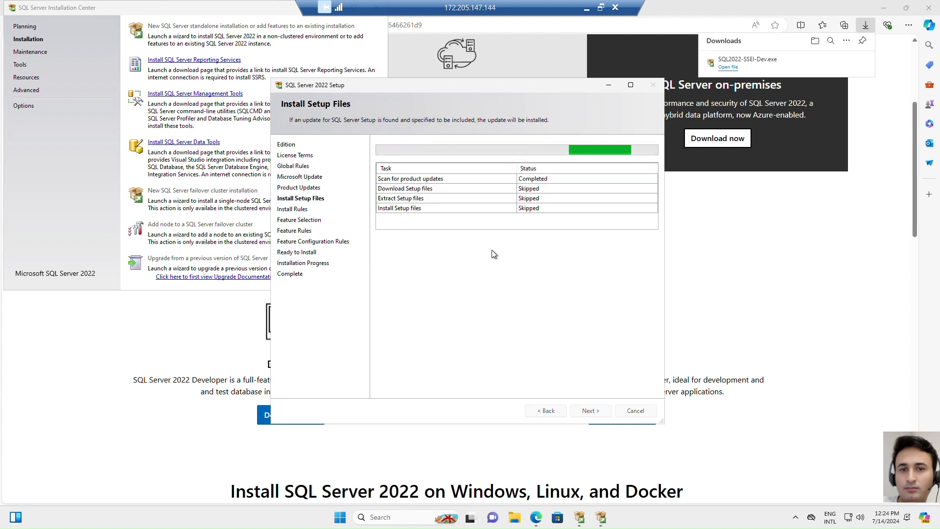
left_click(591, 412)
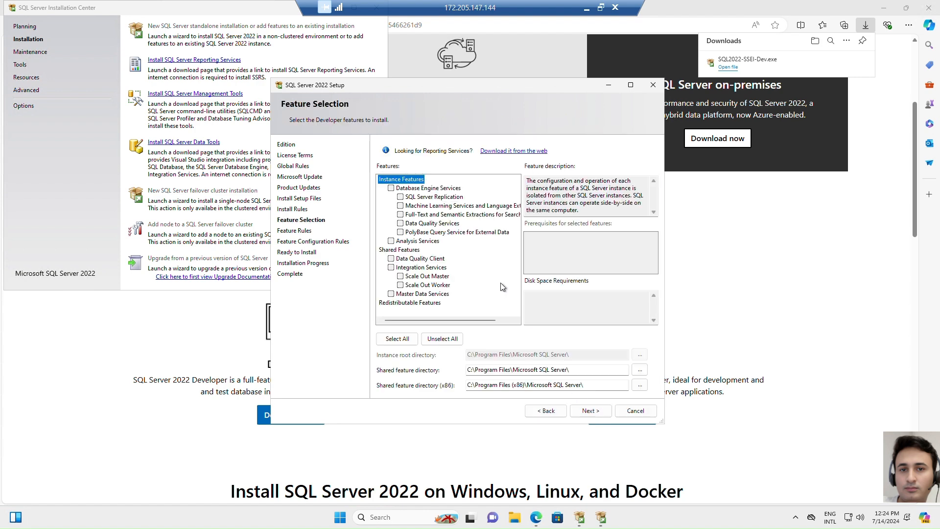
Select all features and keep the default instance, PolyBase port range and service accounts
left_click(397, 339)
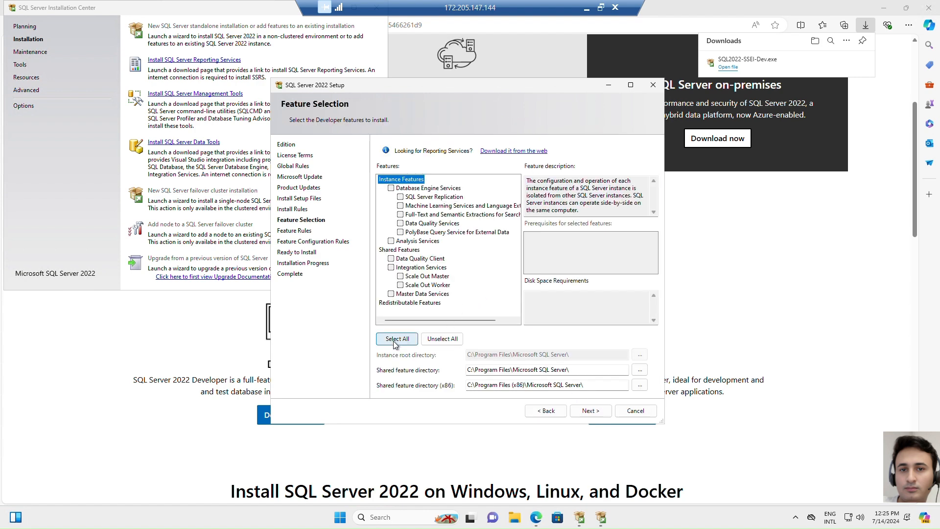
left_click(599, 411)
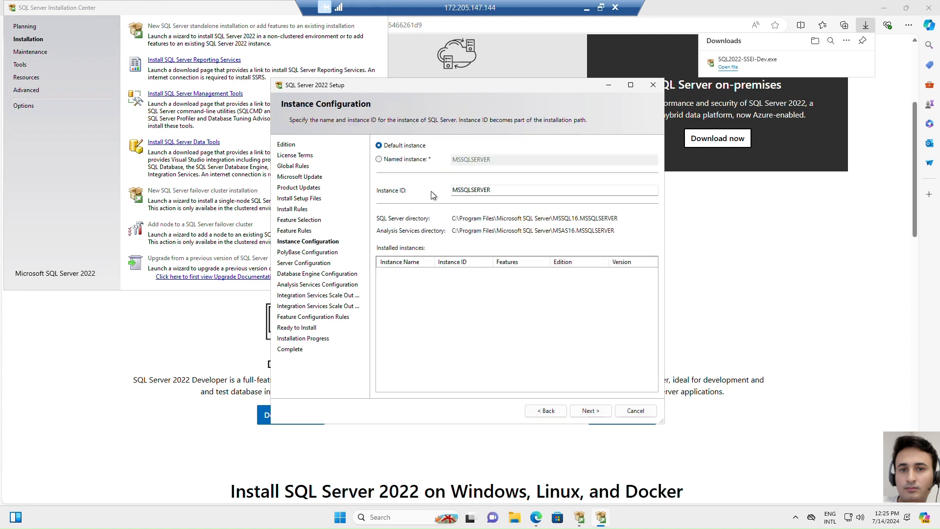
left_click(590, 411)
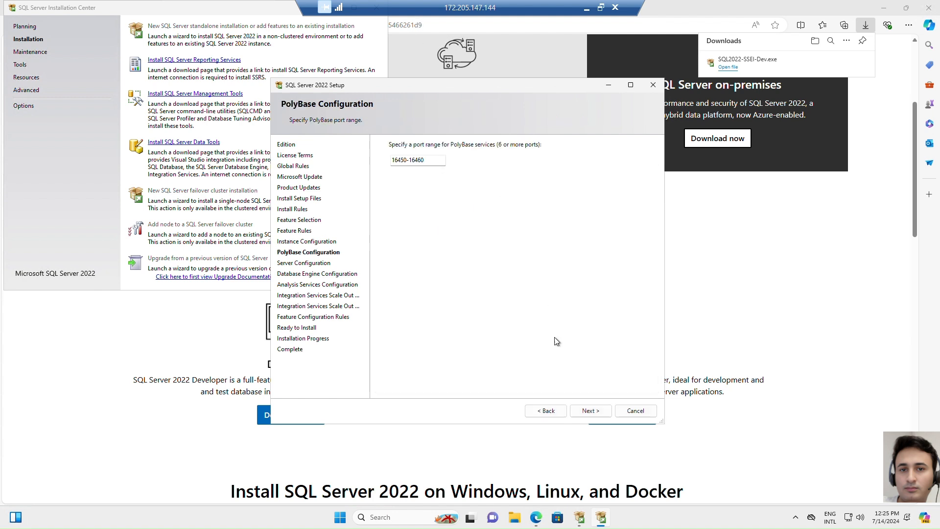
left_click(591, 411)
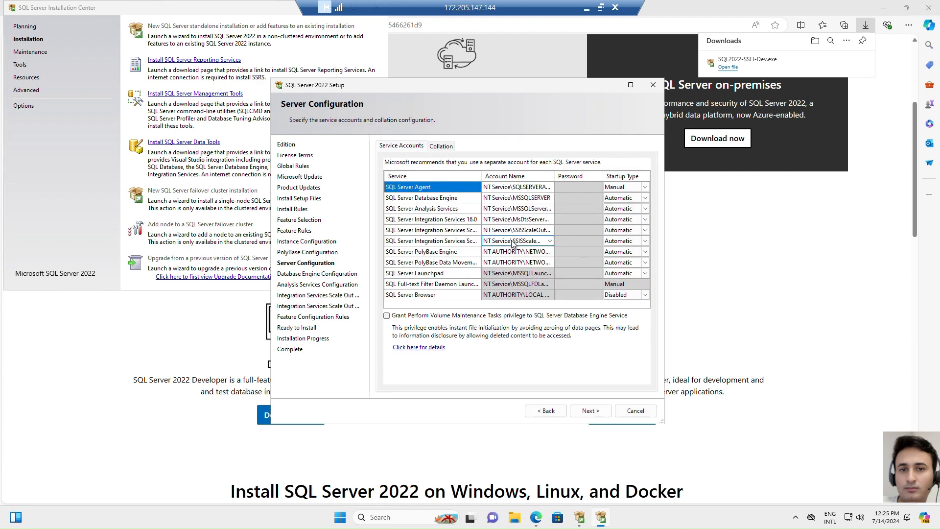
left_click(587, 411)
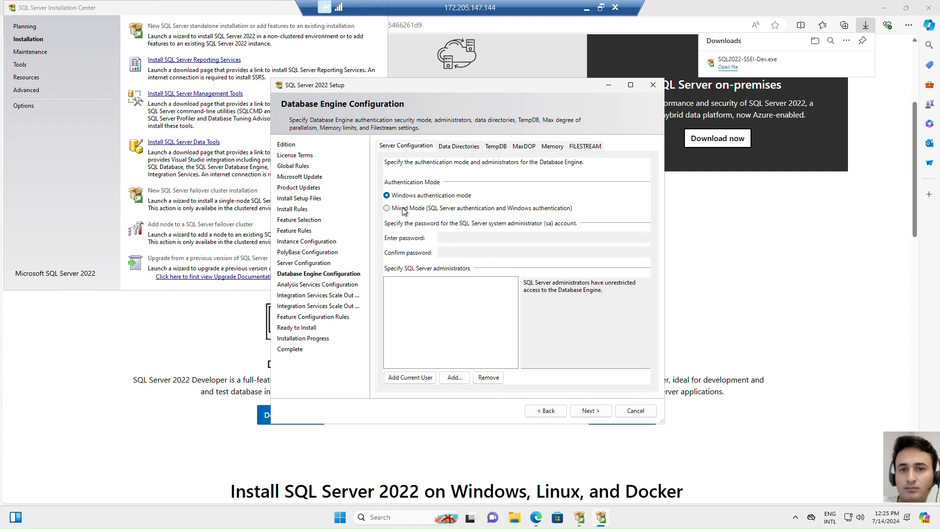
Set Database Engine authentication to Mixed Mode, enter and confirm the sa password, and add the current user as SQL Server administrator
left_click(402, 209)
left_click(450, 237)
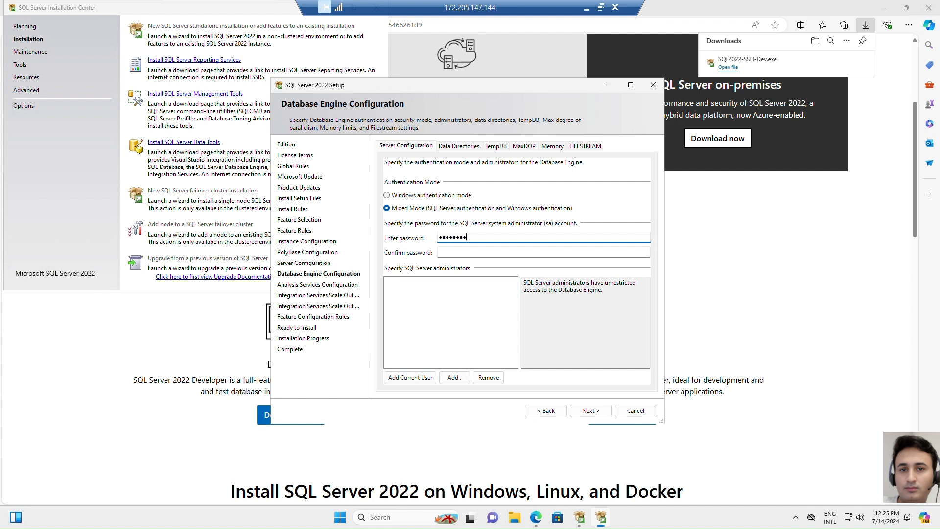
key("Tab")
type("•")
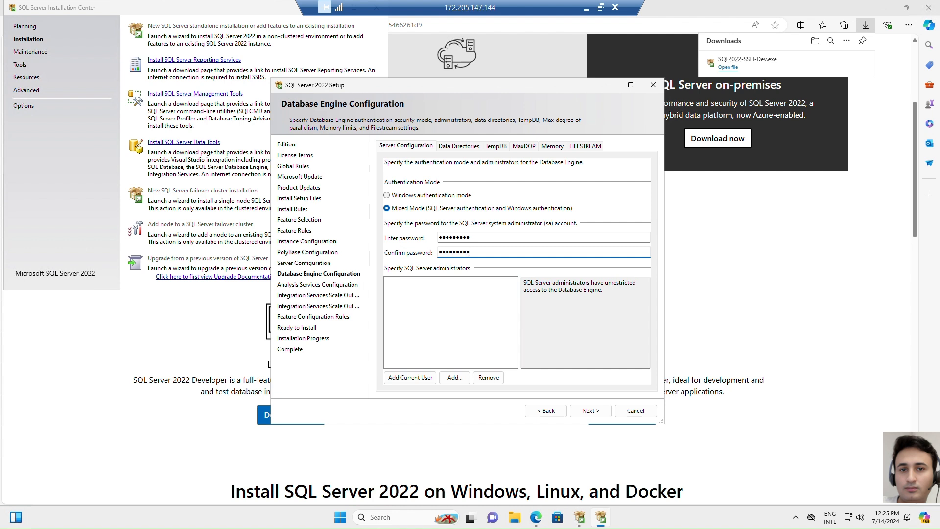
left_click(410, 378)
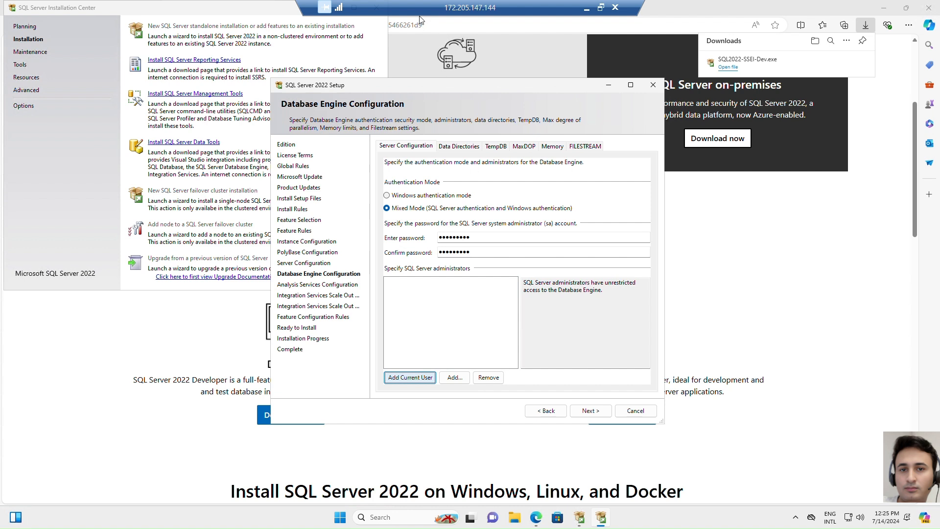
left_click(593, 413)
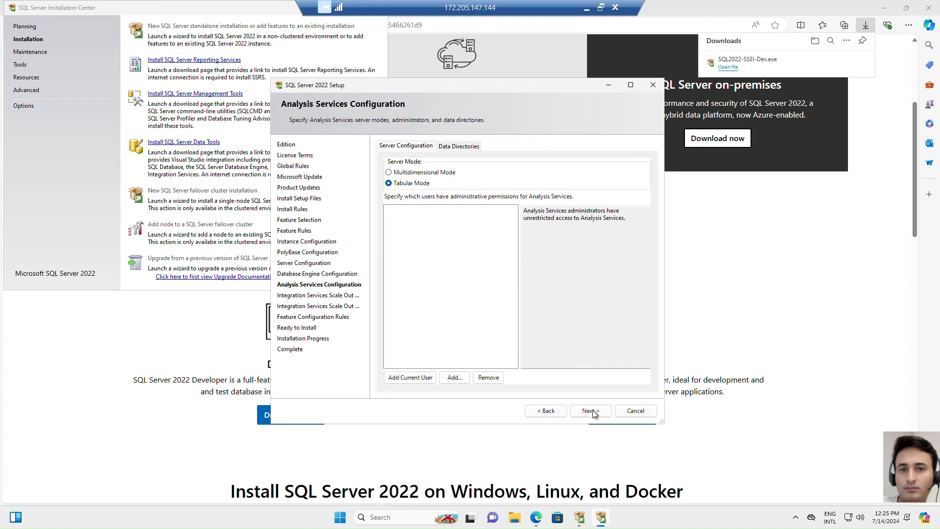
Add the current user as an Analysis Services administrator, keeping Tabular Mode as the server mode
left_click(419, 378)
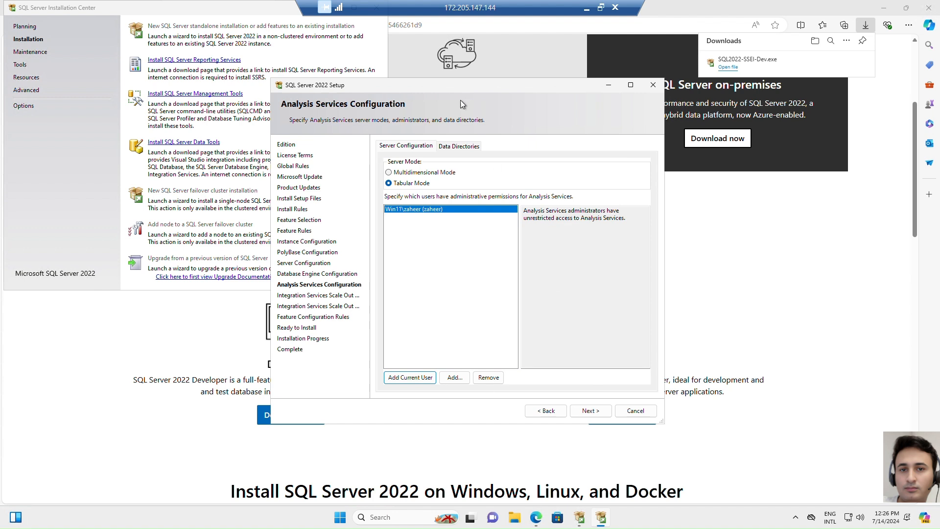
left_click(593, 412)
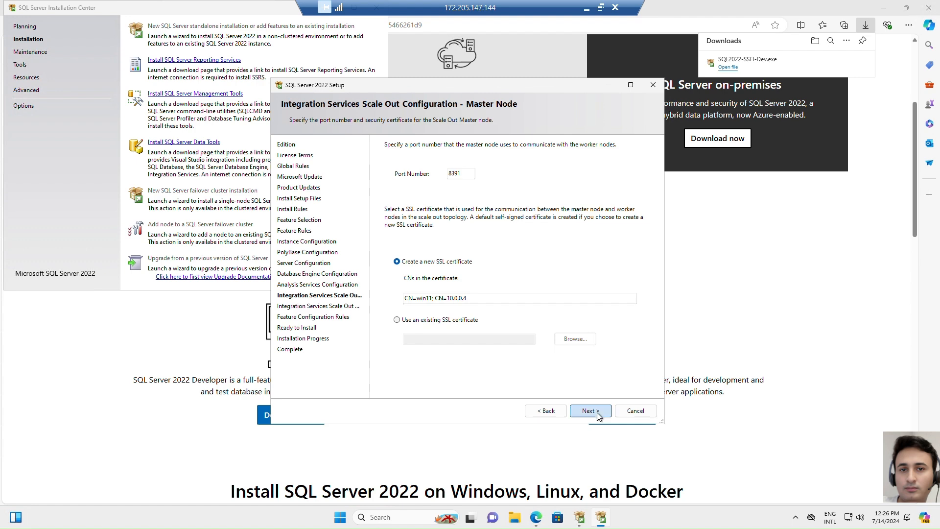
Keep the default Integration Services Scale Out master and worker node settings and start the installation
left_click(598, 415)
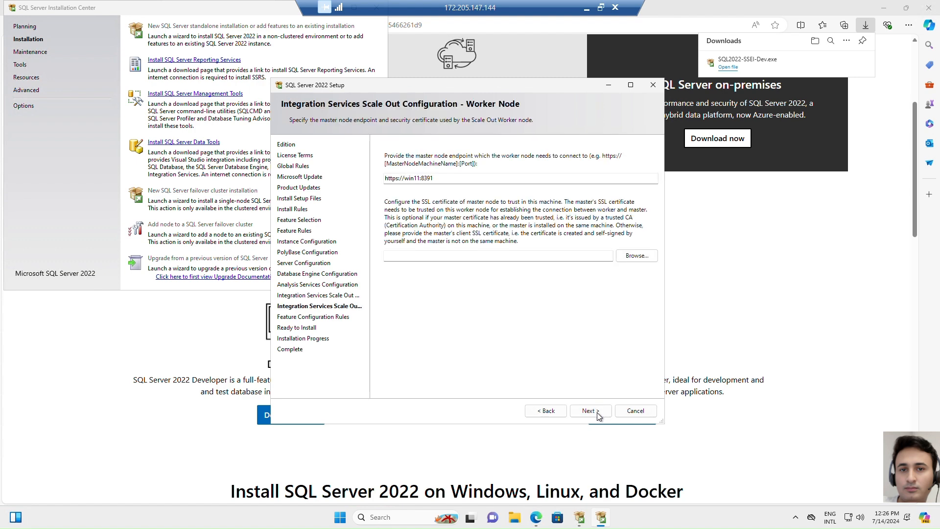
left_click(598, 414)
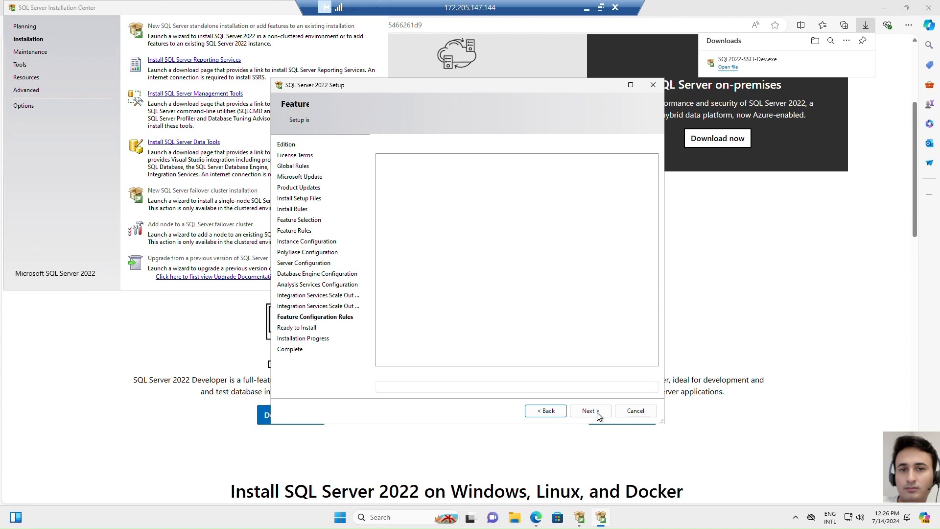
left_click(598, 412)
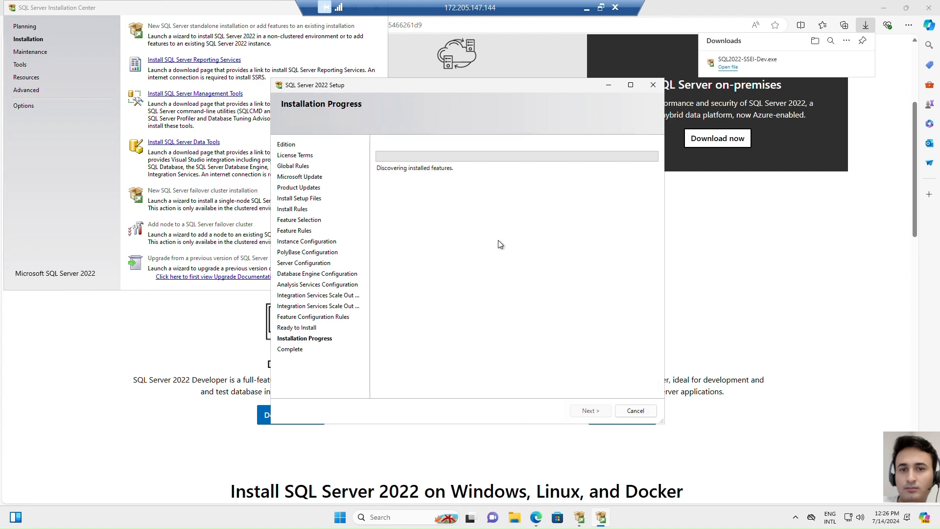
Search Windows for inetmgr
left_click(341, 521)
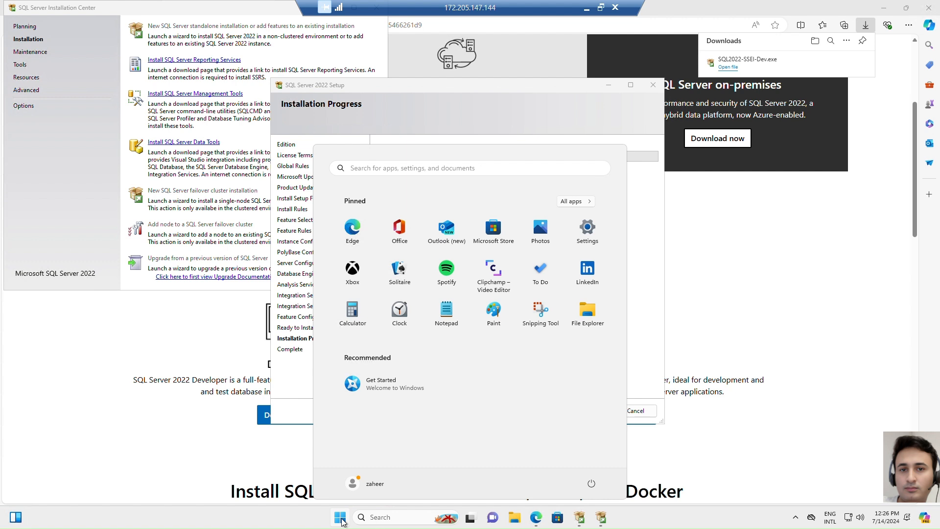
type("inetmg")
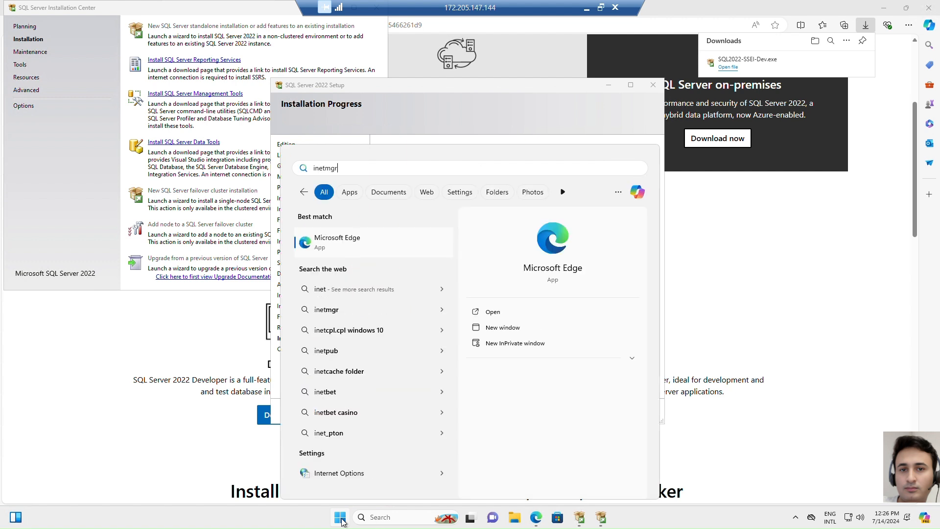
type("r")
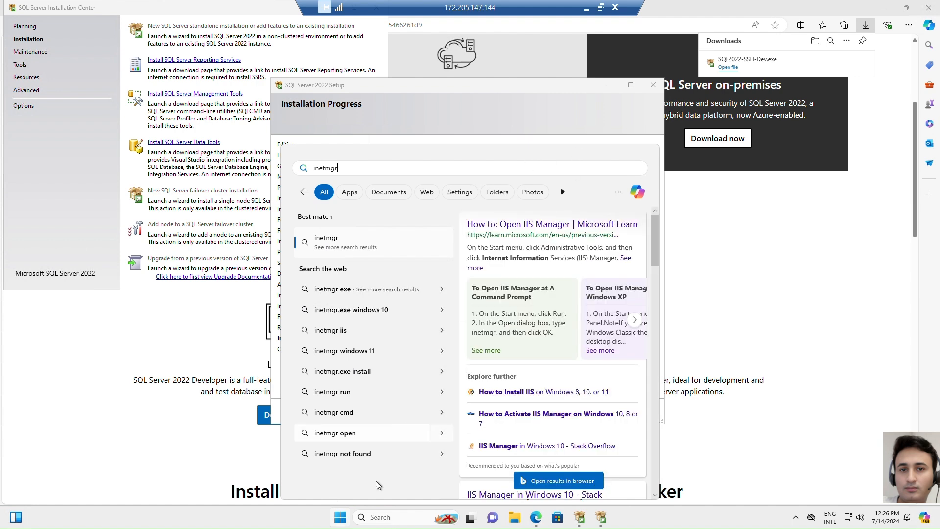
left_click(341, 523)
Open Control Panel in a maximized window and show all its items as small icons
left_click(341, 523)
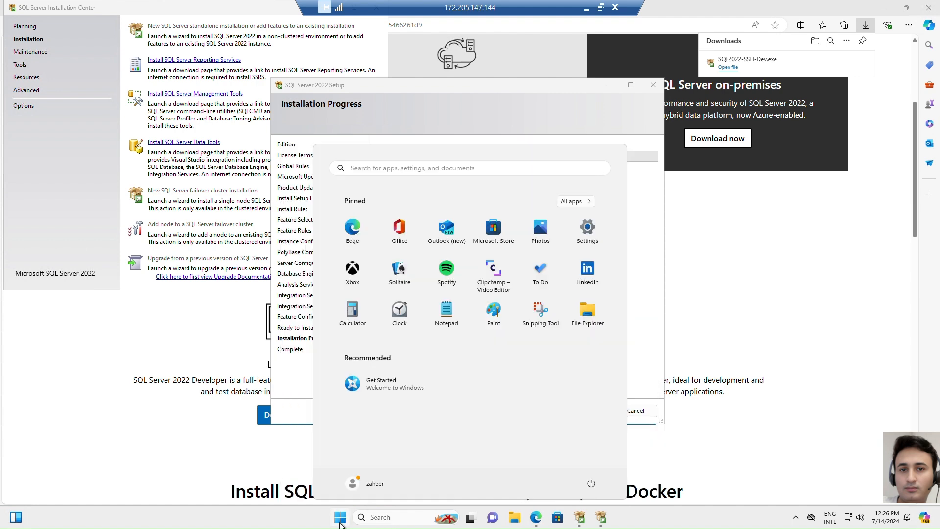
type("contr")
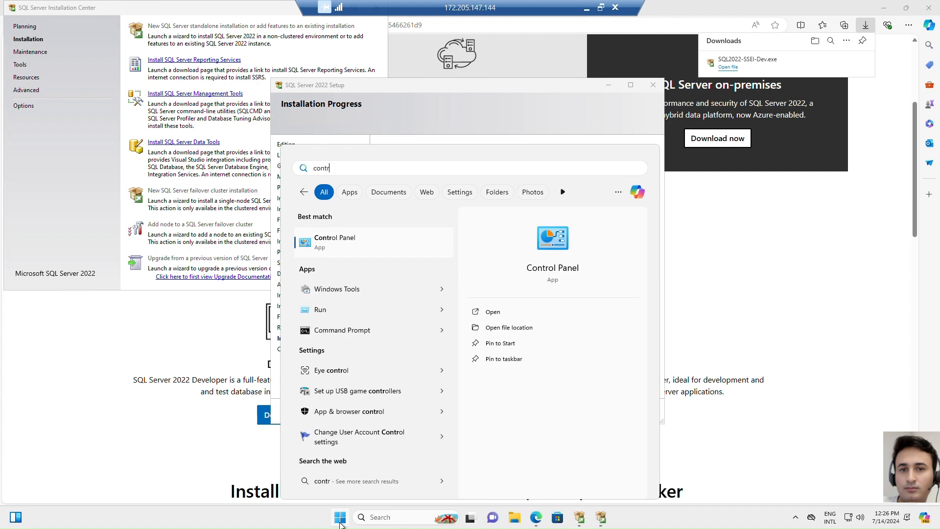
left_click(391, 241)
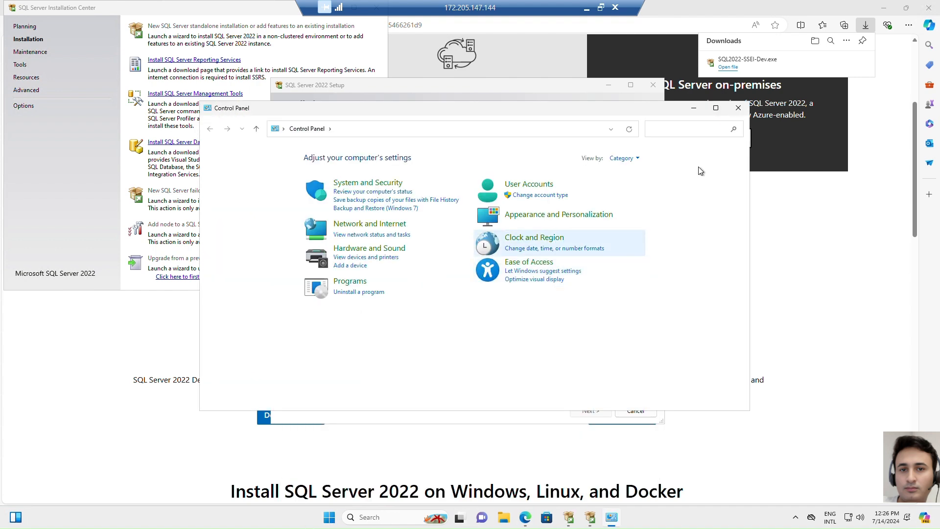
left_click(716, 108)
left_click(617, 54)
left_click(628, 92)
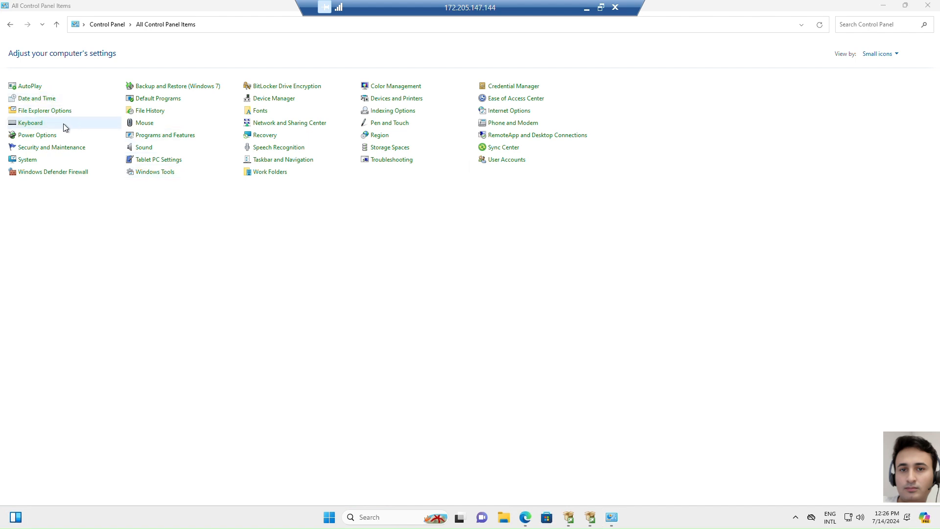
Open the Windows features list from Programs and Features and enable .NET Framework 3.5 and Internet Information Services
left_click(157, 139)
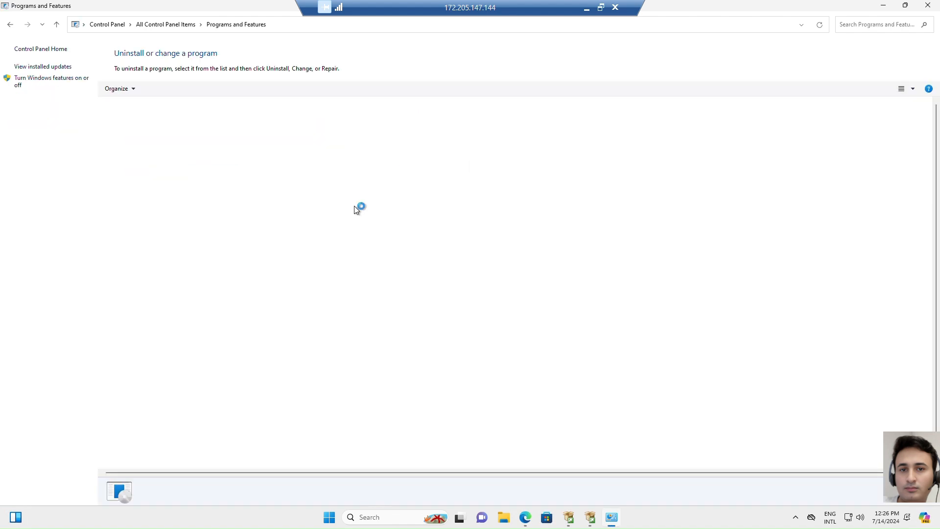
left_click(47, 81)
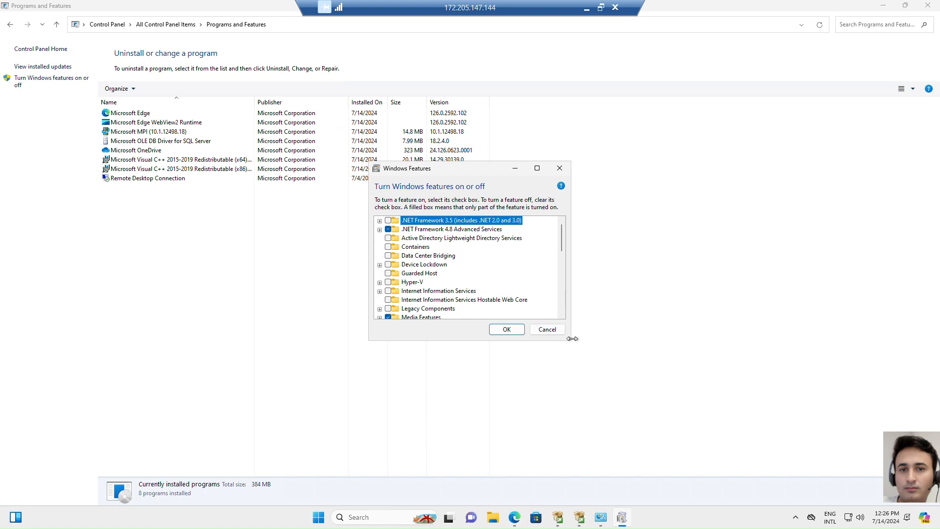
left_click_drag(571, 341, 715, 433)
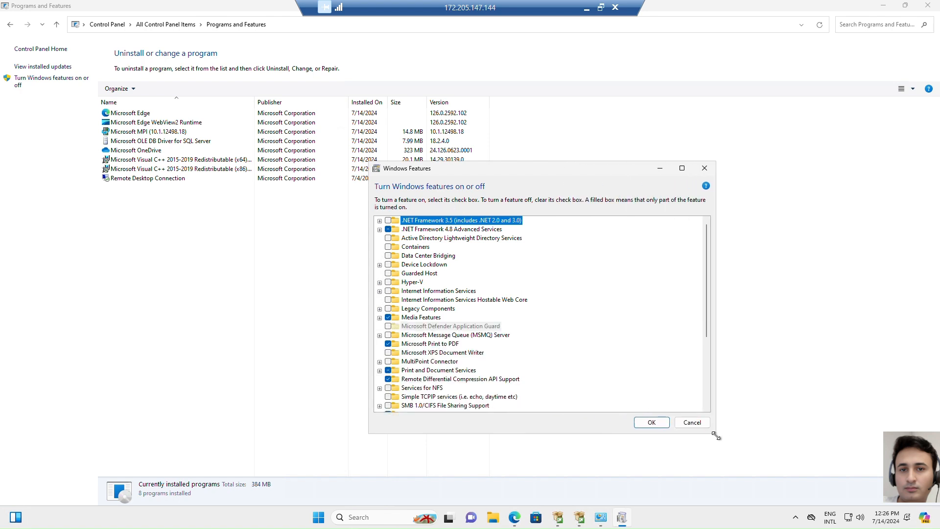
left_click(388, 221)
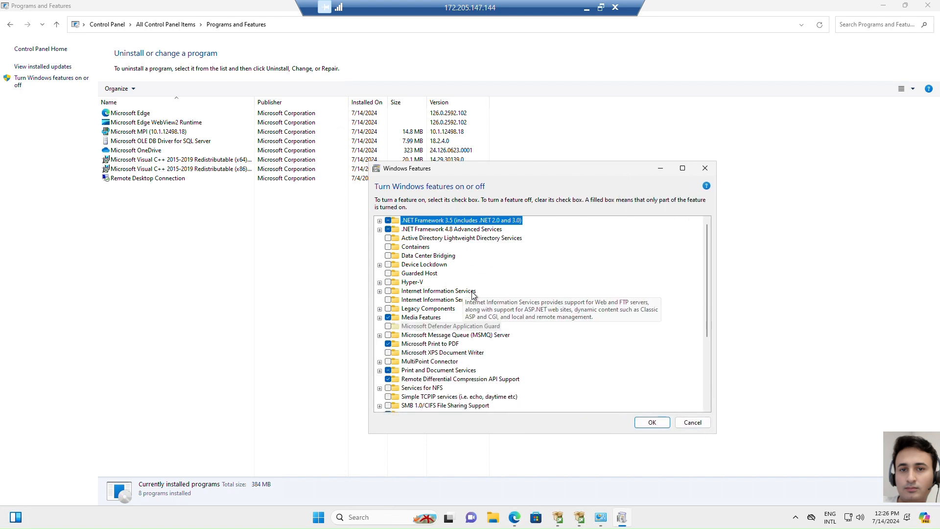
left_click(388, 292)
Expand Internet Information Services to show Web Management Tools, World Wide Web Services and the Application Development Features inside it
left_click(380, 292)
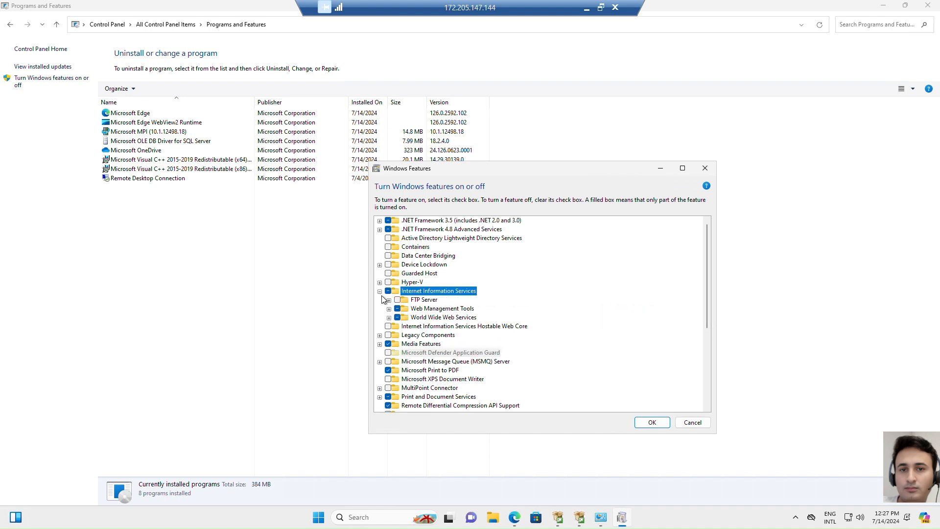
left_click(389, 309)
scroll(537, 334, "down", 1)
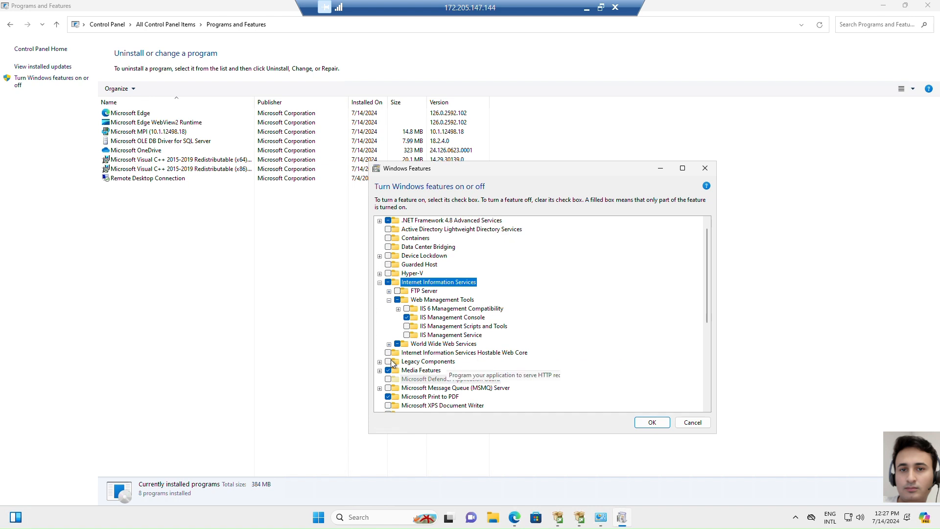
left_click(389, 344)
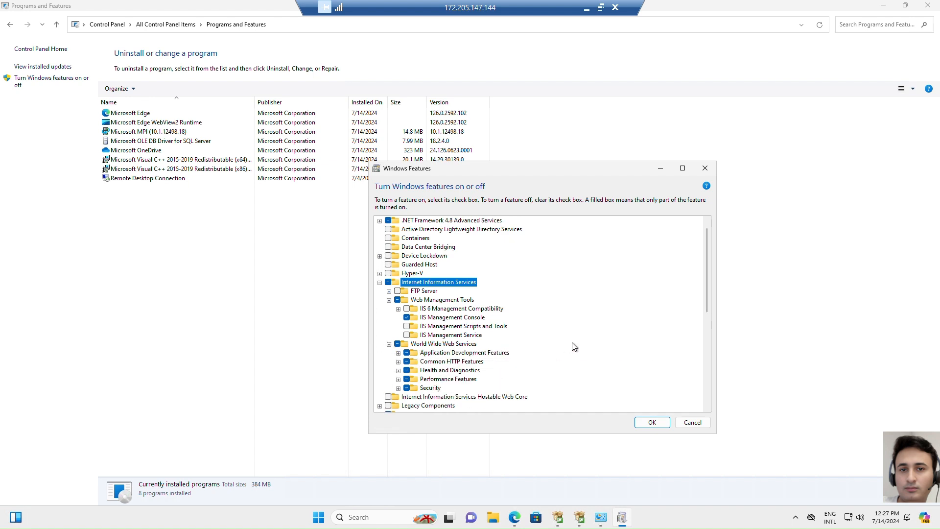
scroll(575, 347, "down", 1)
left_click(398, 344)
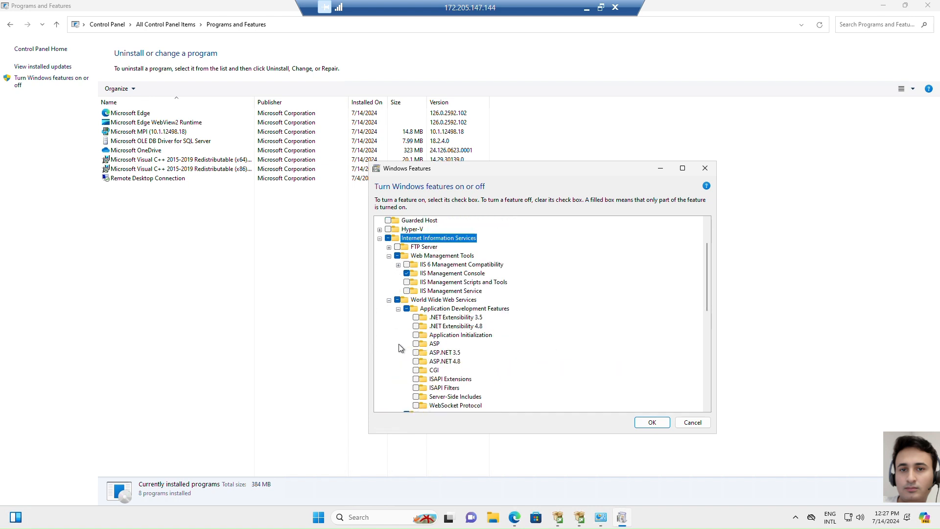
scroll(483, 345, "down", 2)
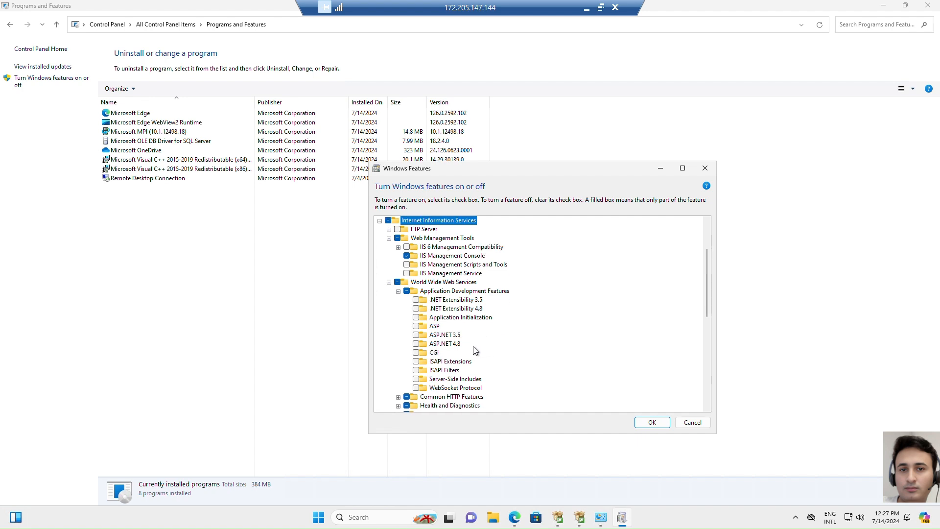
Enable all Application Development Features, including .NET Extensibility and ASP.NET 3.5 and 4.8, Application Initialization, ASP, CGI, Server-Side Includes and WebSocket Protocol
left_click(407, 292)
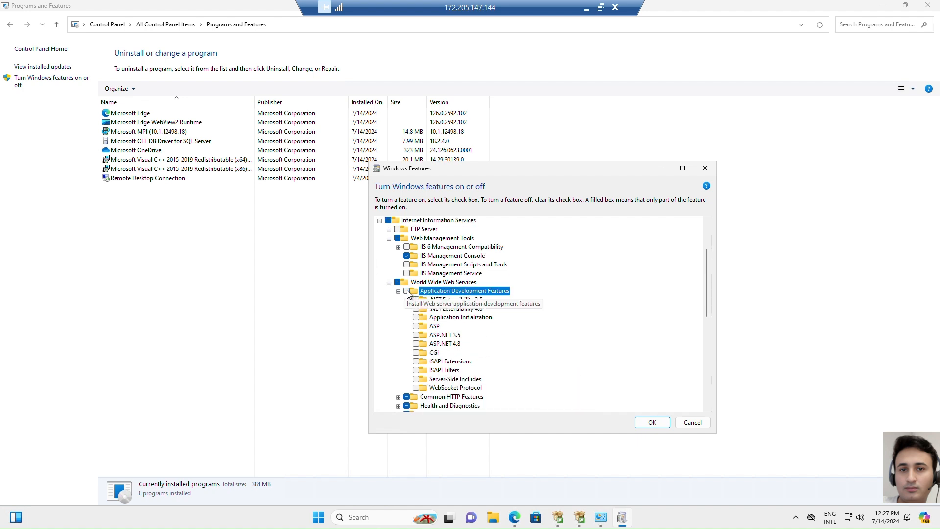
left_click(416, 300)
left_click(416, 309)
left_click(416, 318)
left_click(416, 326)
left_click(416, 335)
left_click(416, 345)
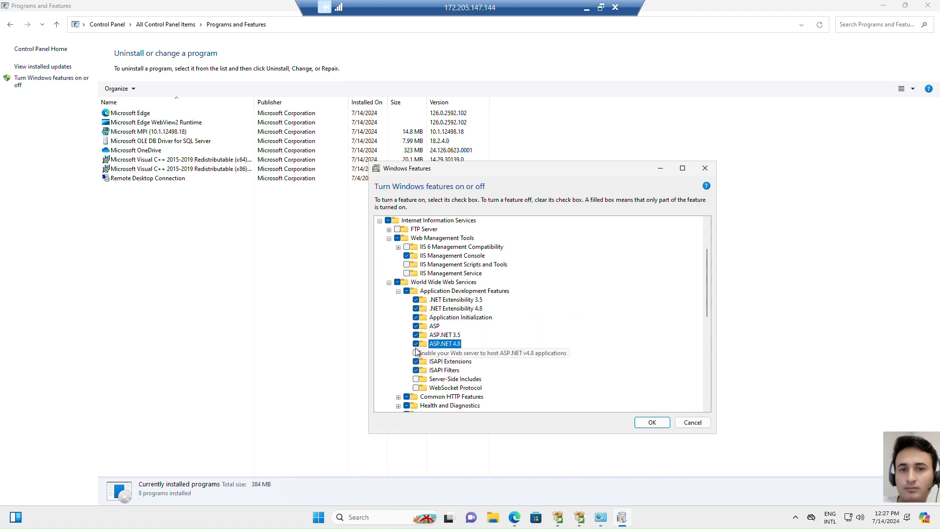
left_click(417, 353)
left_click(416, 380)
left_click(417, 388)
Expand the Security, Performance, Health and Diagnostics, and Common HTTP feature groups and enable Dynamic Content Compression
scroll(563, 348, "down", 2)
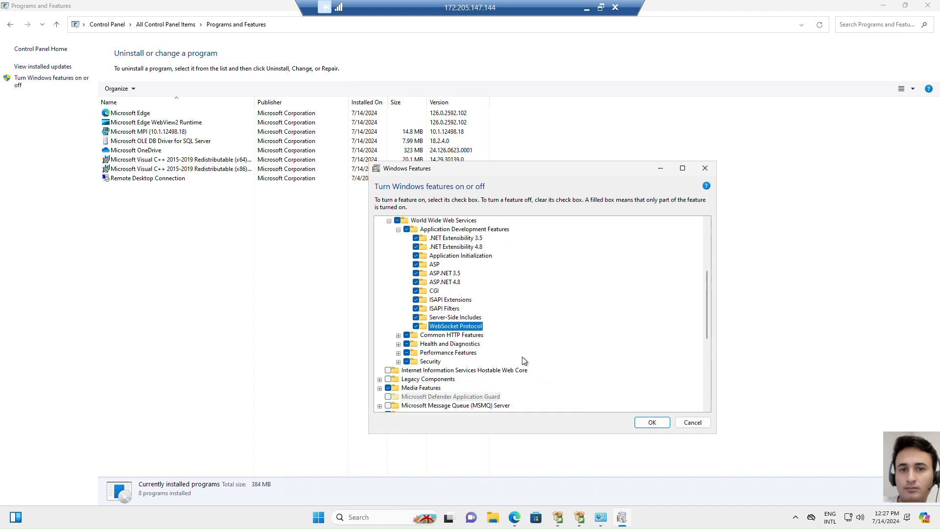
left_click(398, 362)
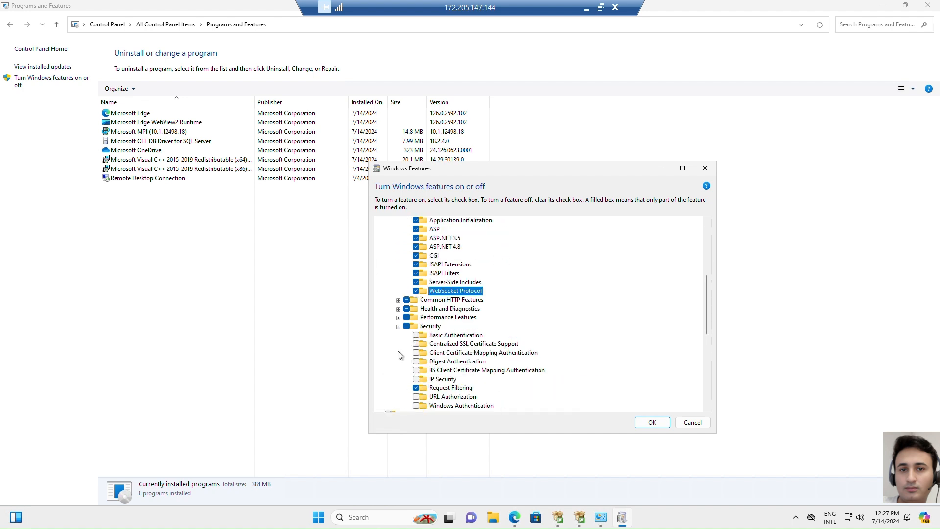
left_click(398, 317)
left_click(399, 308)
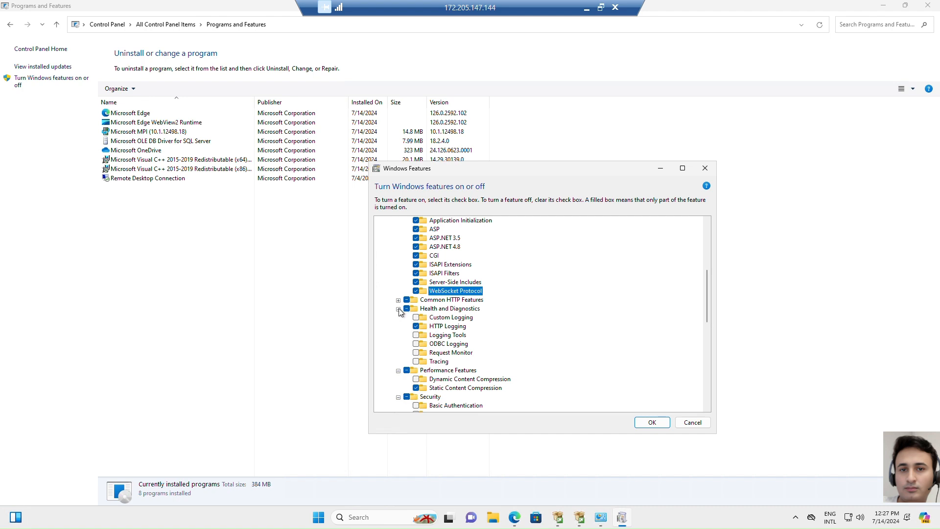
left_click(398, 300)
scroll(515, 319, "down", 3)
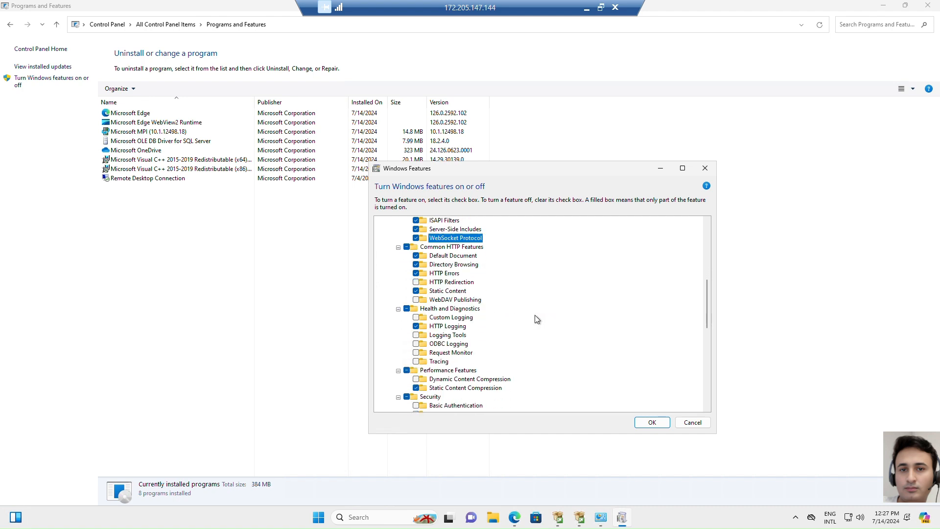
left_click(416, 361)
Review the remaining Windows features, apply the selection and let Windows Update download the required files
scroll(599, 339, "down", 4)
scroll(598, 340, "down", 4)
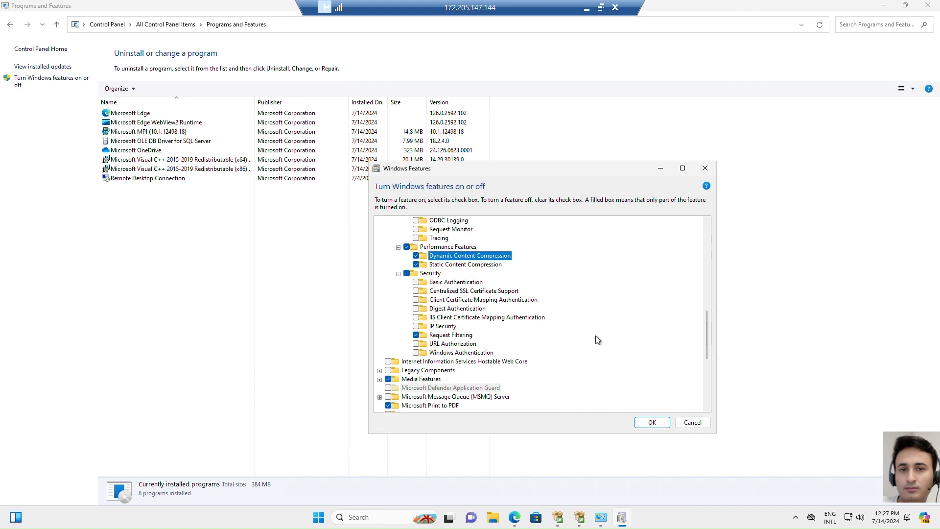
scroll(598, 338, "down", 2)
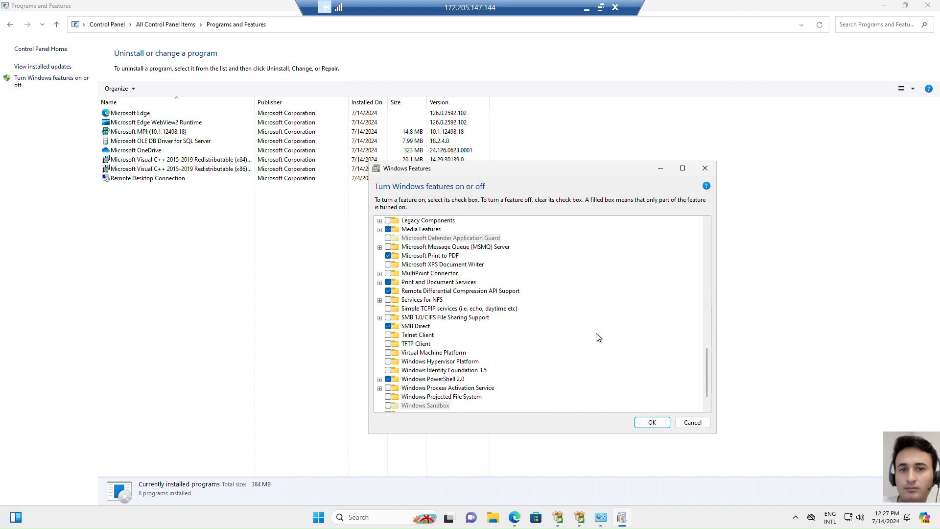
scroll(599, 338, "down", 1)
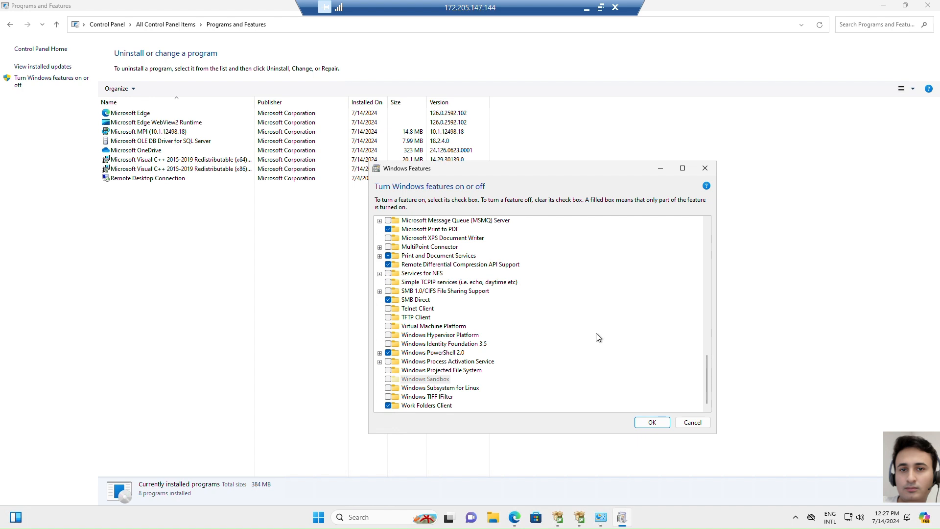
scroll(597, 338, "up", 6)
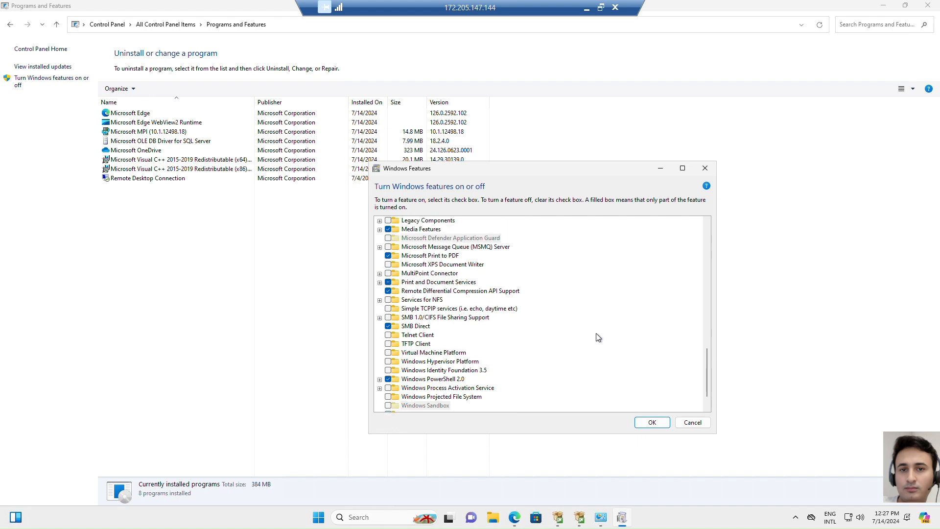
scroll(598, 337, "up", 10)
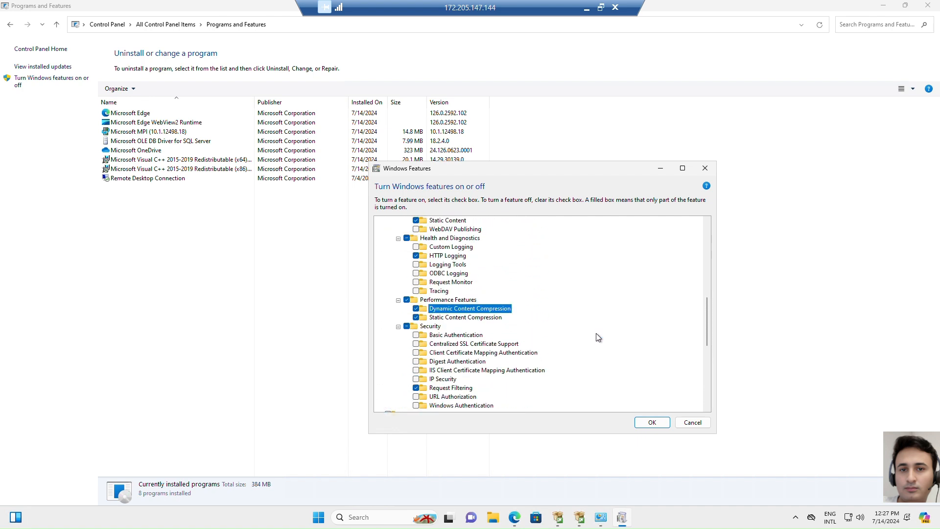
scroll(598, 337, "up", 4)
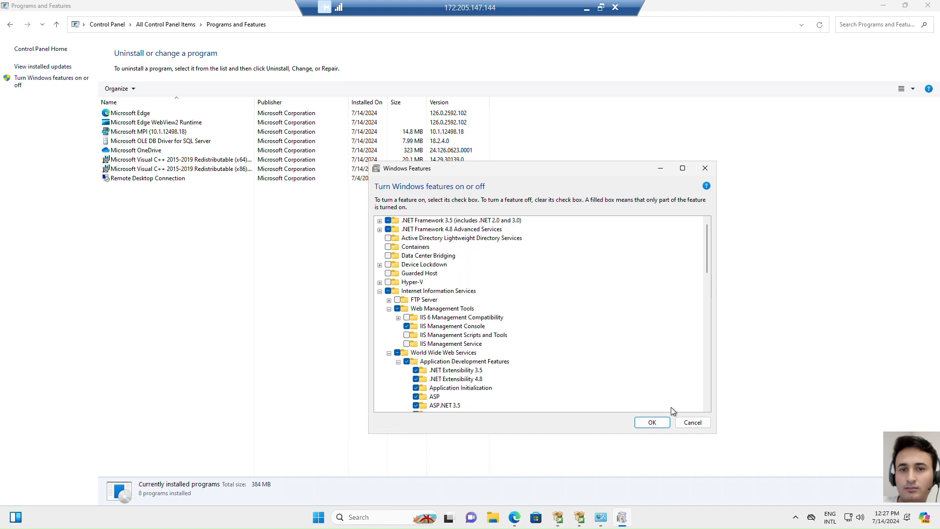
left_click(652, 423)
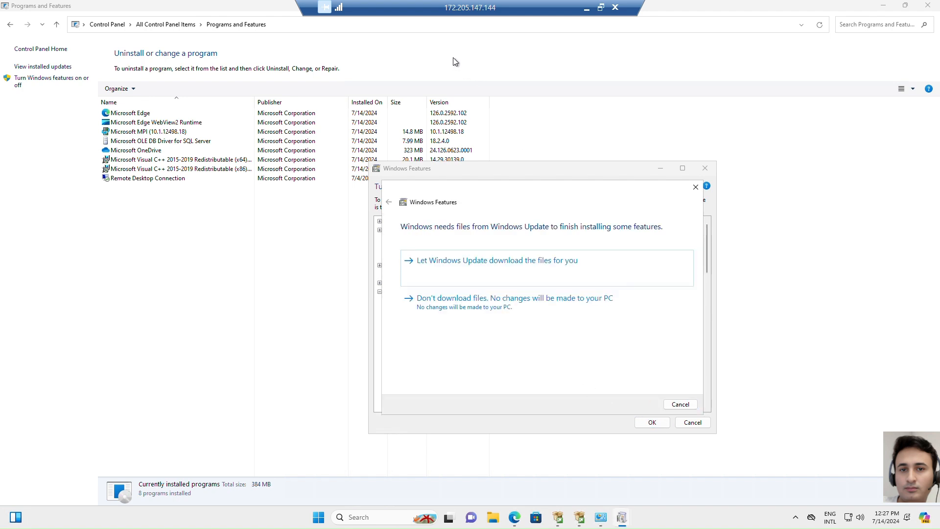
left_click(569, 272)
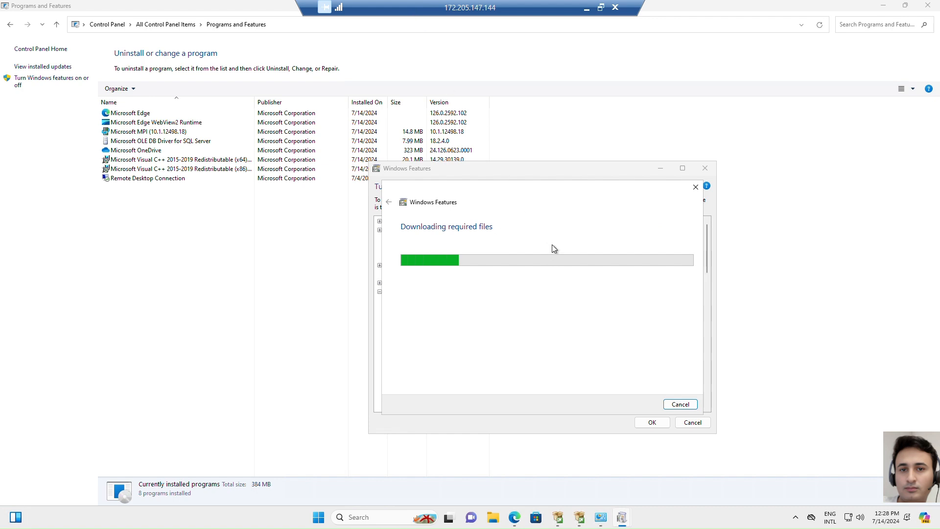
Switch to Microsoft Edge and search Google for "download sitecore 10.4"
left_click(514, 517)
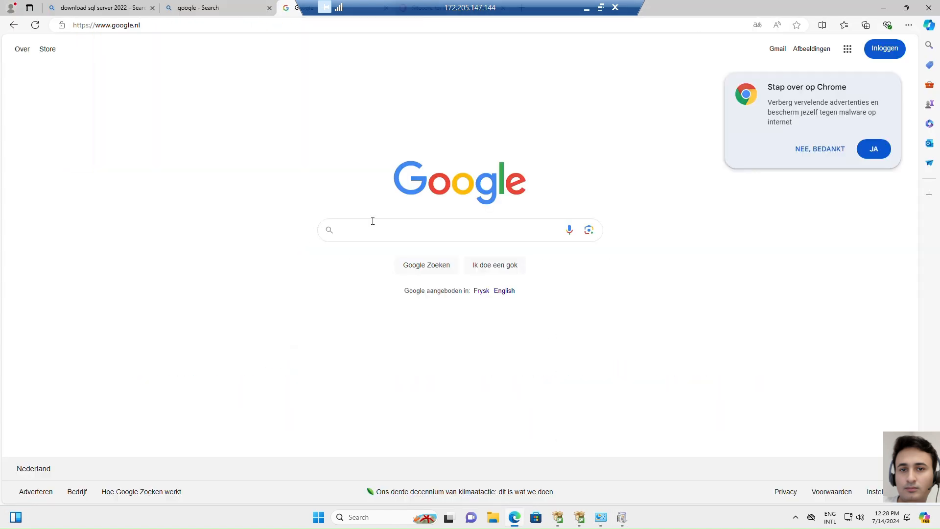
left_click(422, 226)
type("down")
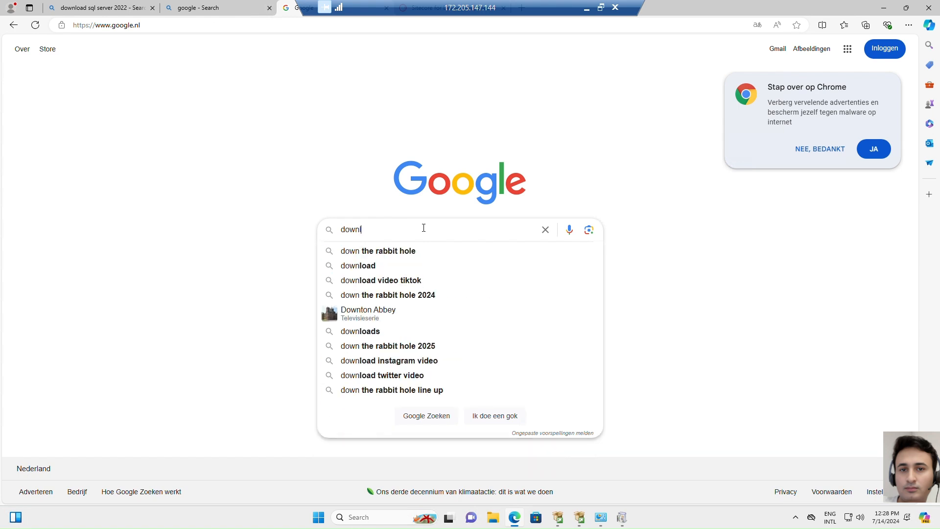
type("load sitecore 1")
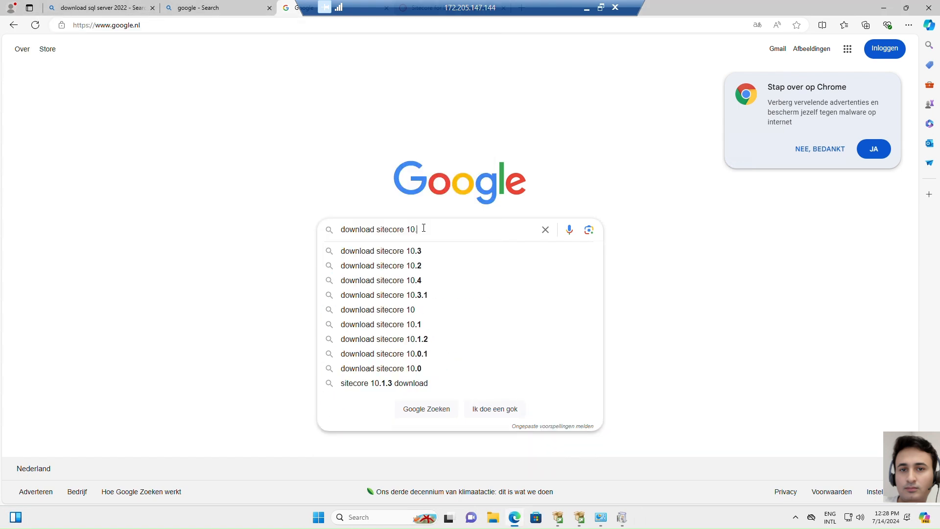
type("0.4")
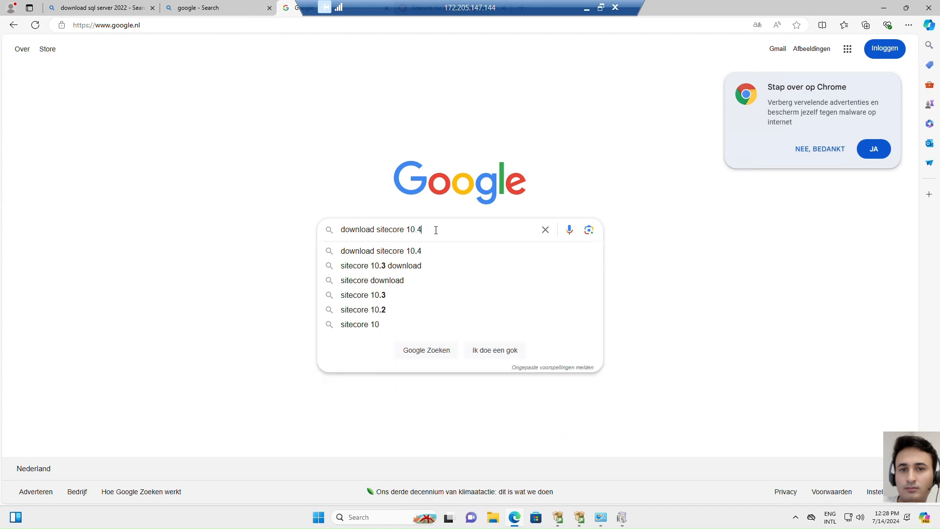
key("Return")
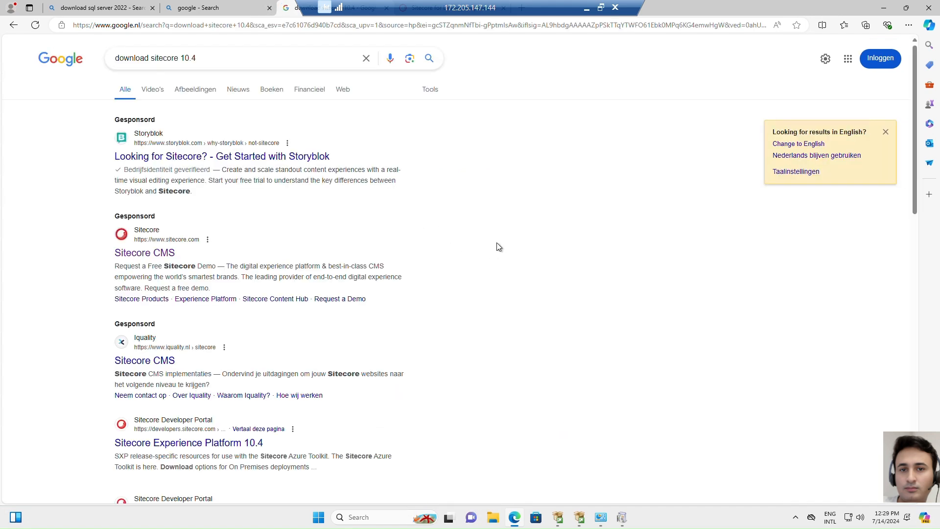
Open the Sitecore Experience Platform 10.4 page of the Sitecore Developer Portal from the search results
scroll(498, 246, "down", 1)
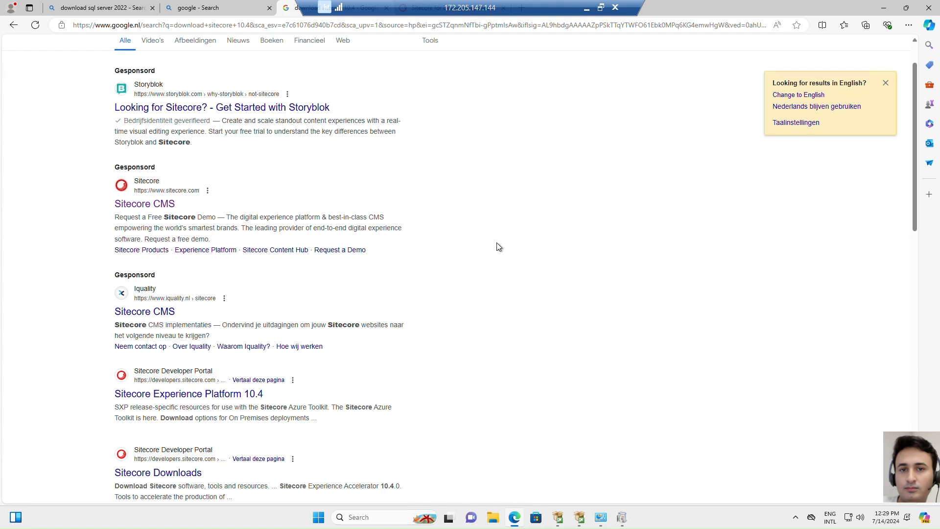
scroll(498, 246, "down", 2)
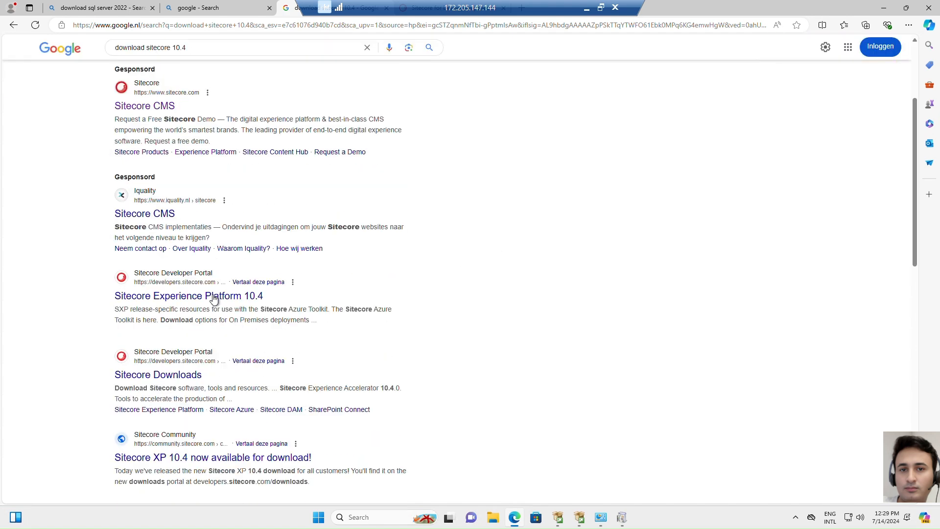
left_click(214, 296)
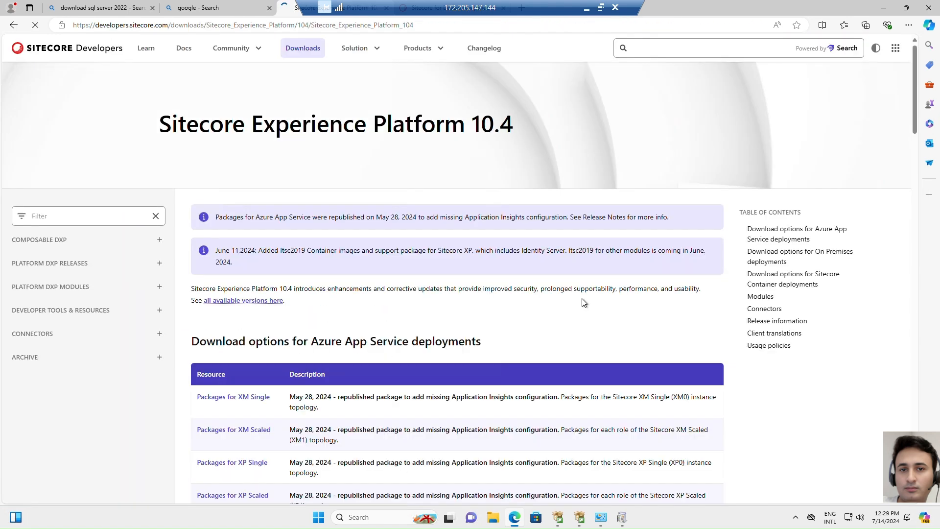
Examine the Sitecore Experience Platform 10.4 page's version and its download options for On Premises deployments
scroll(585, 297, "down", 3)
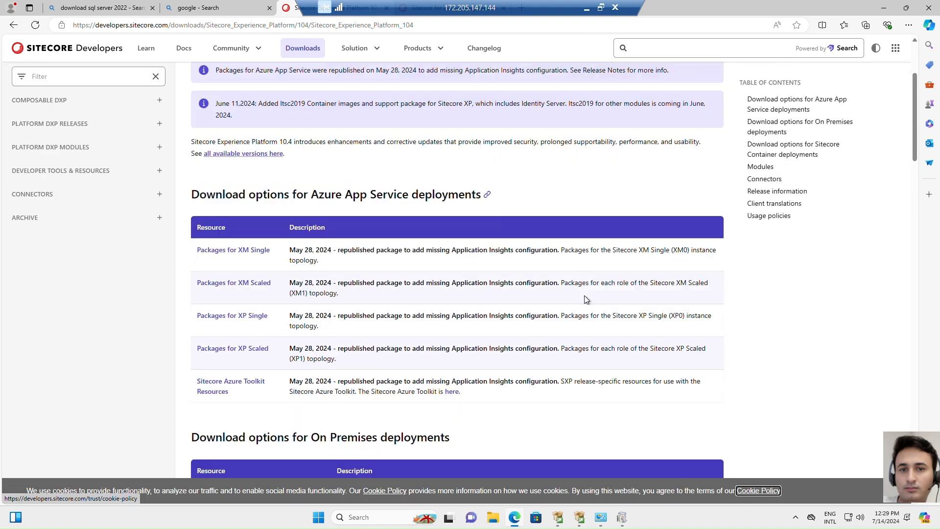
scroll(357, 222, "up", 2)
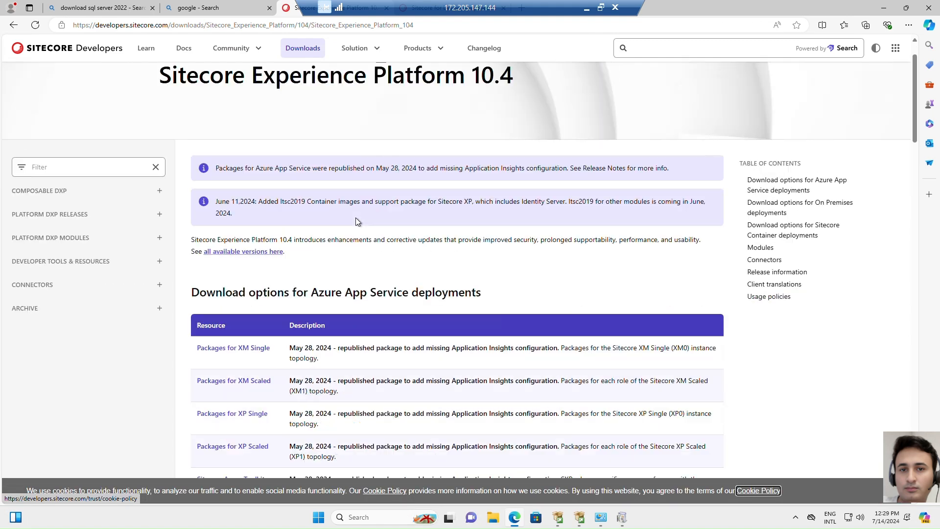
left_click_drag(473, 74, 514, 74)
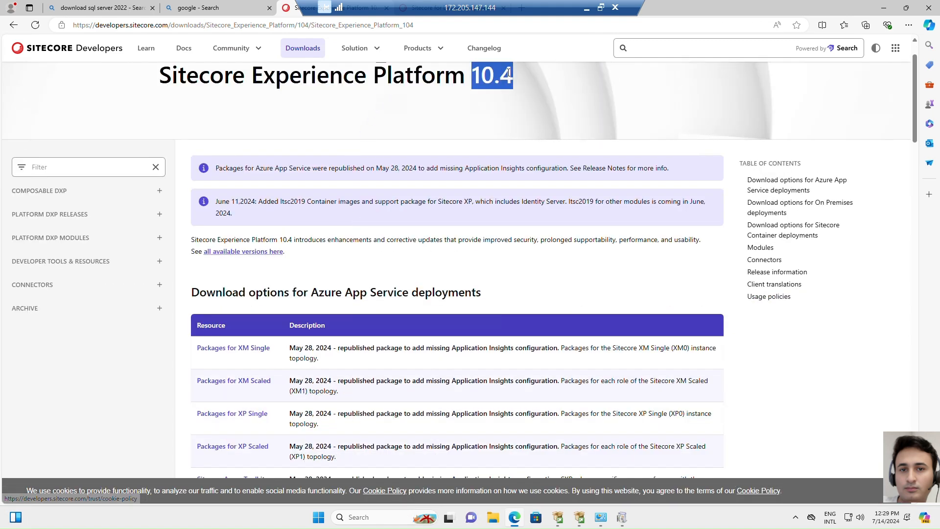
left_click(421, 263)
scroll(422, 263, "down", 4)
scroll(422, 263, "down", 3)
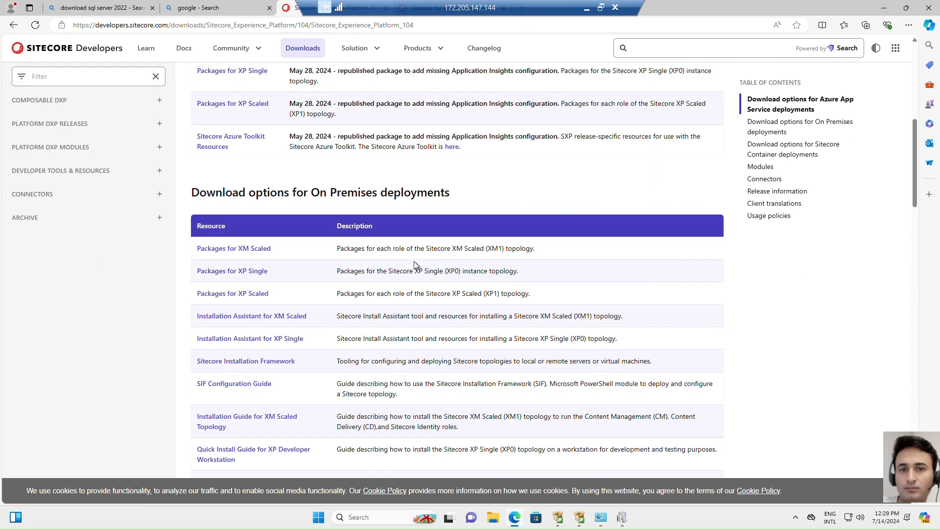
left_click_drag(332, 191, 443, 192)
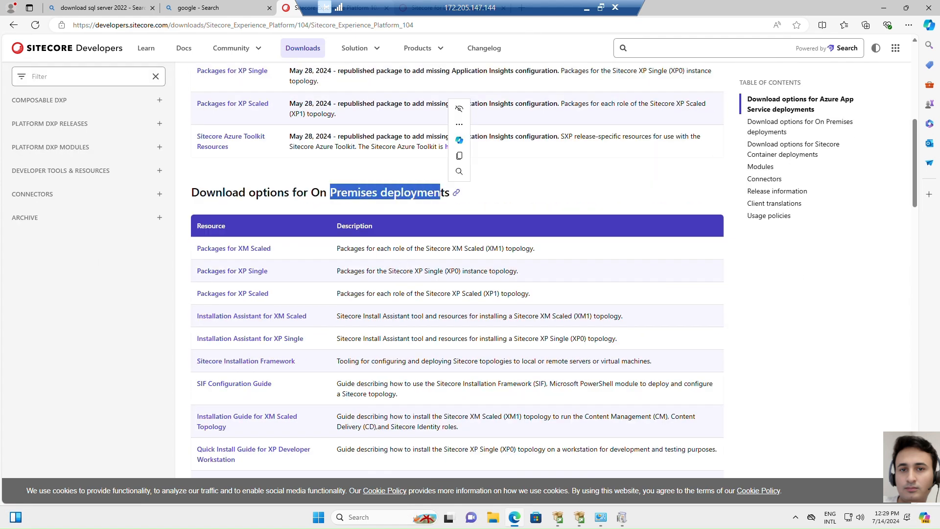
scroll(365, 262, "down", 1)
left_click(316, 195)
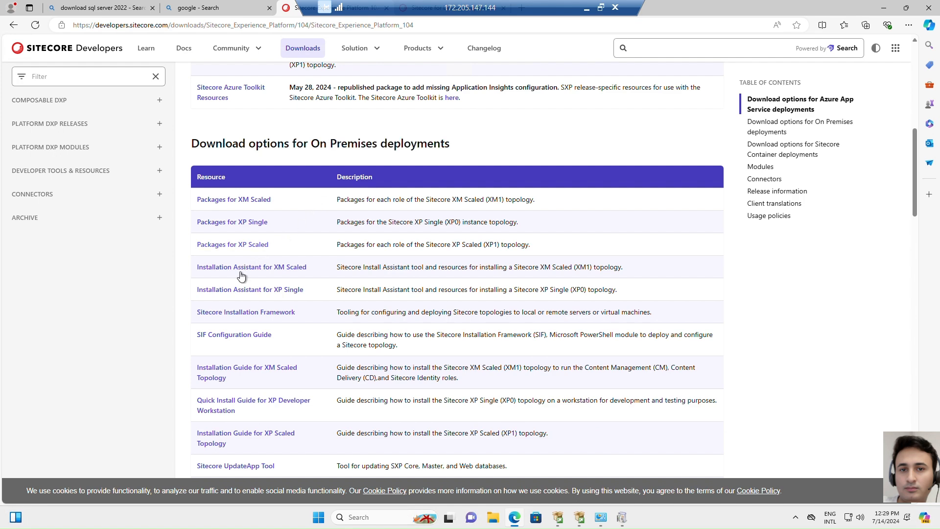
Download the Installation Assistant for XM Scaled from the On Premises deployment options
scroll(255, 347, "down", 1)
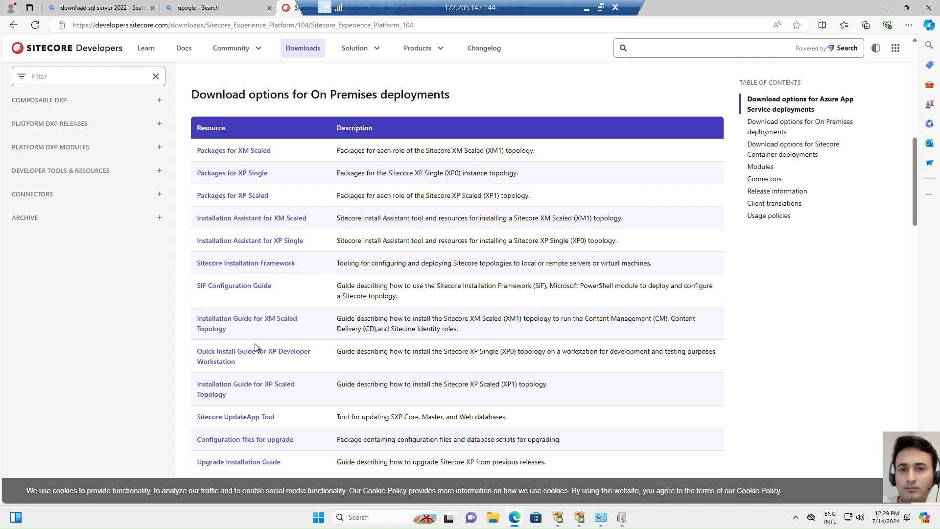
scroll(255, 344, "down", 1)
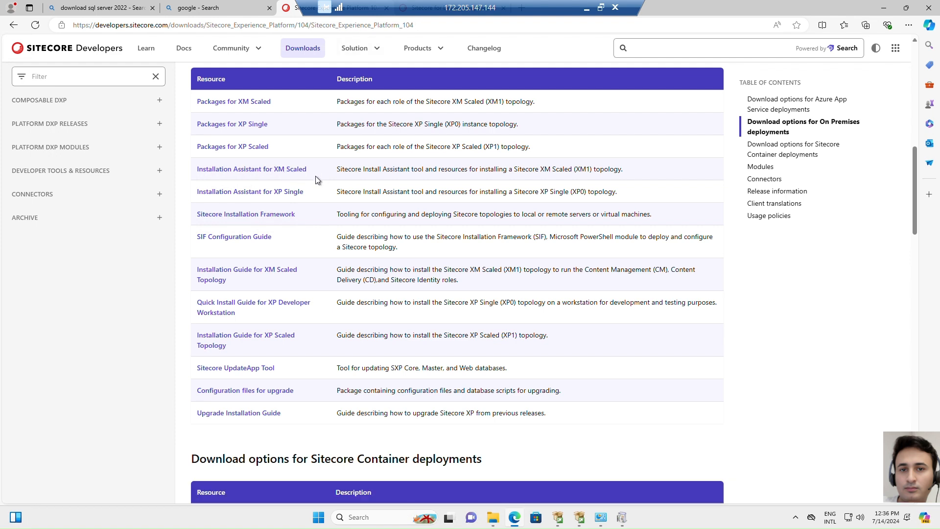
left_click(293, 171)
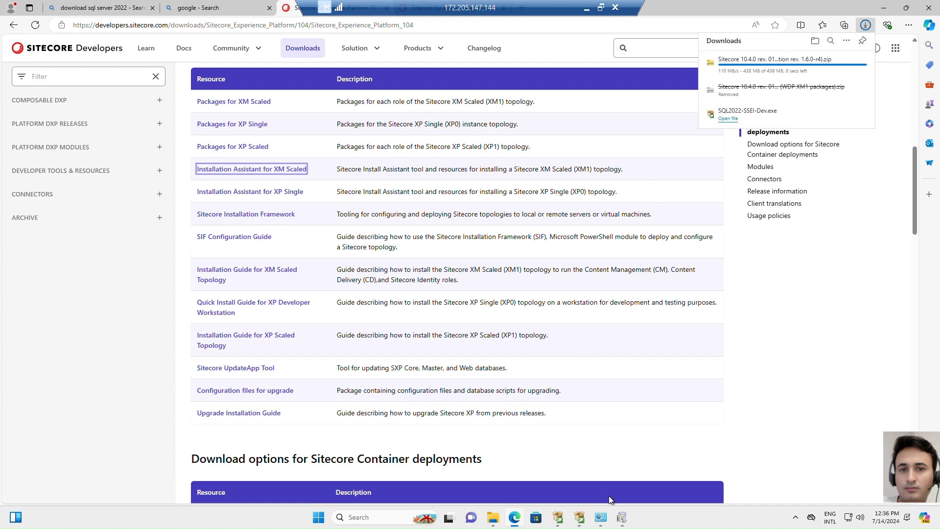
Close the completed Windows Features dialog and the finished SQL Server 2022 Setup wizard
left_click(623, 523)
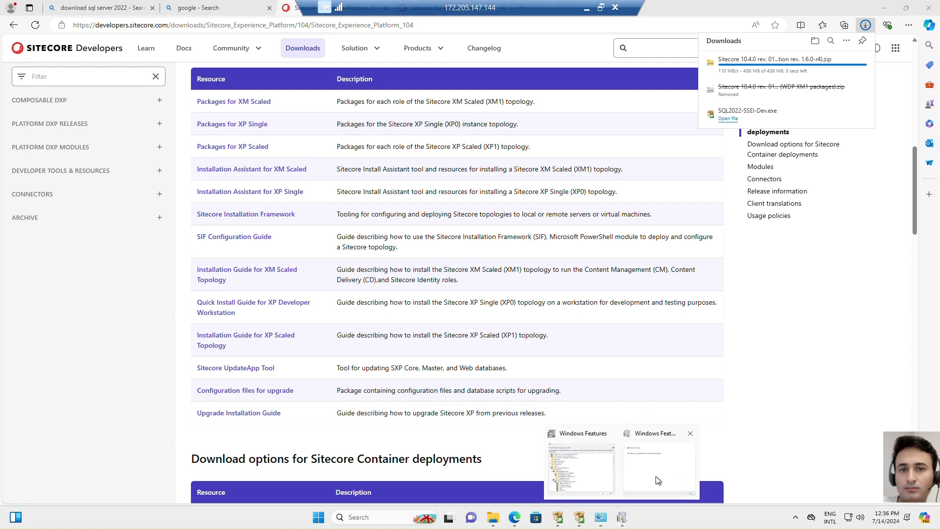
left_click(657, 478)
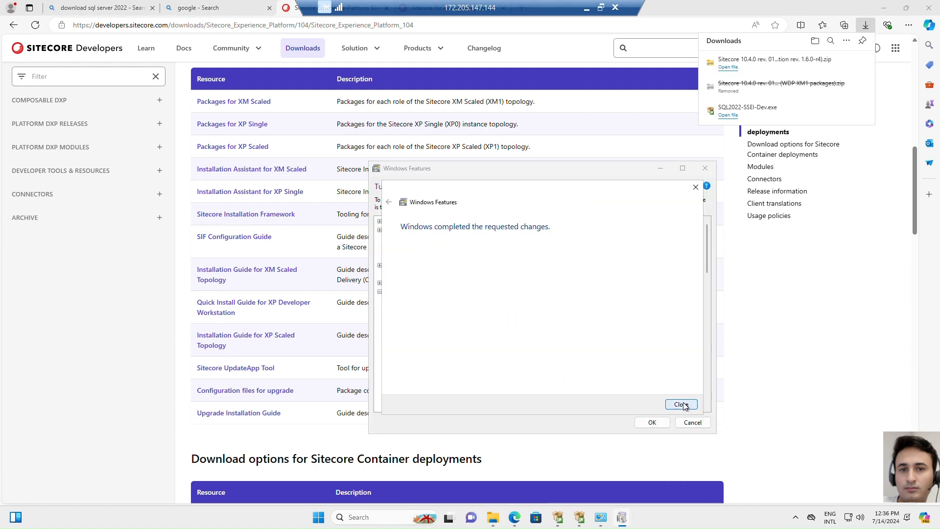
left_click(681, 404)
left_click(590, 519)
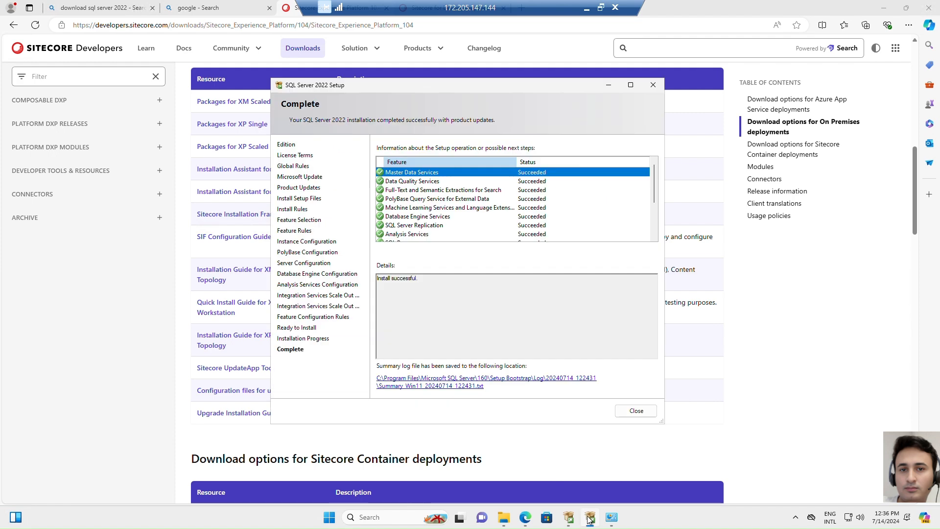
left_click(637, 412)
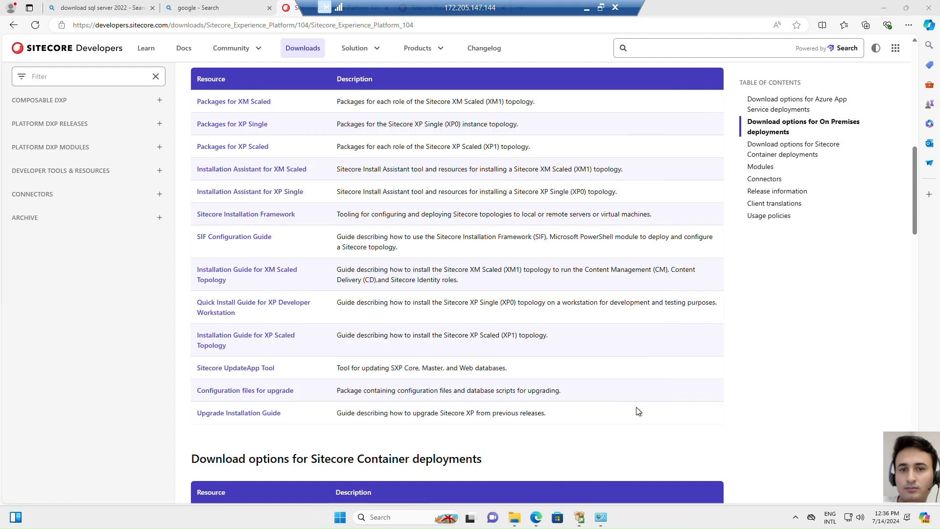
Open the SQL Server Management Studio download page from the SQL Server installer window and go to its Download SSMS section
left_click(579, 519)
left_click(206, 97)
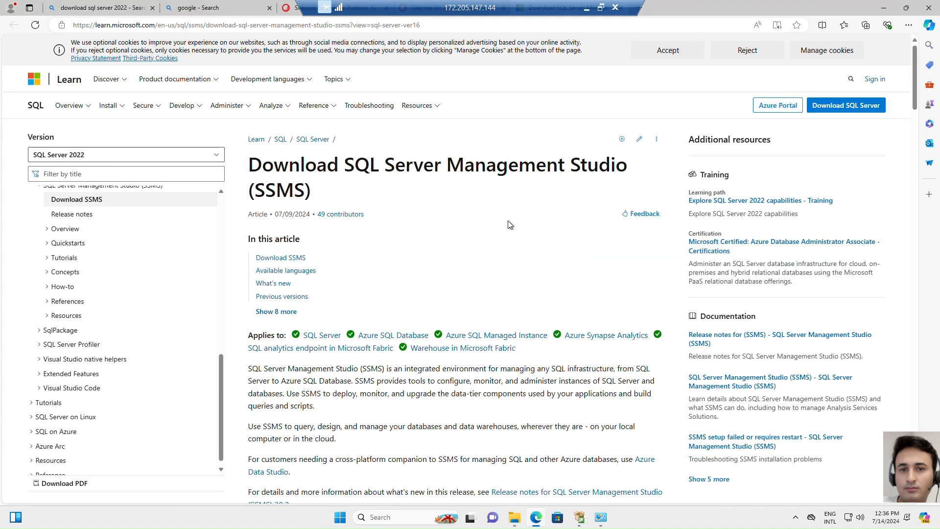
left_click(296, 258)
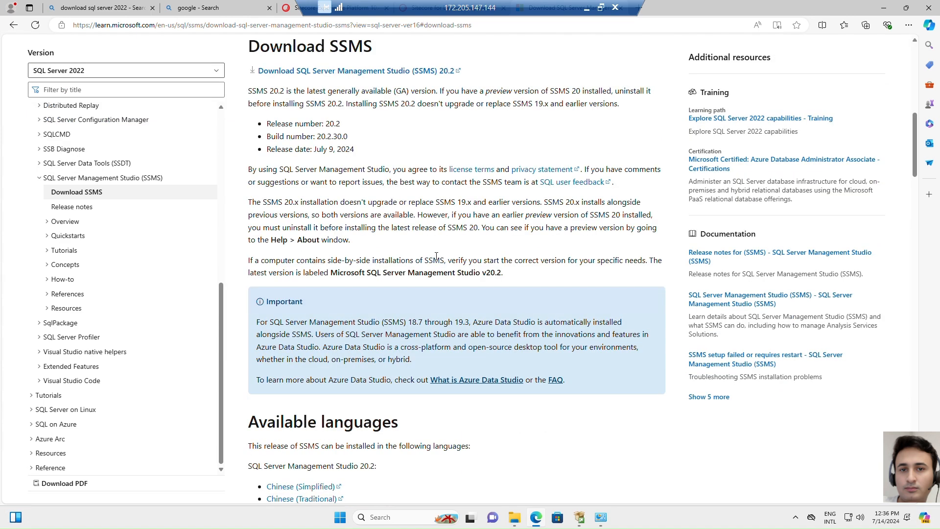
Download SQL Server Management Studio (SSMS) 20.2 and run SSMS-Setup-ENU.exe to install it in the default location
scroll(436, 256, "down", 1)
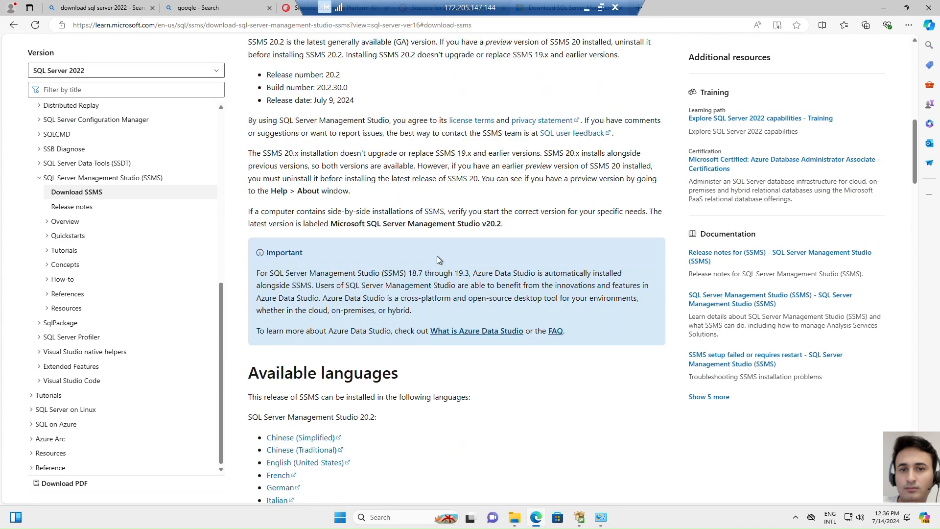
scroll(437, 259, "down", 3)
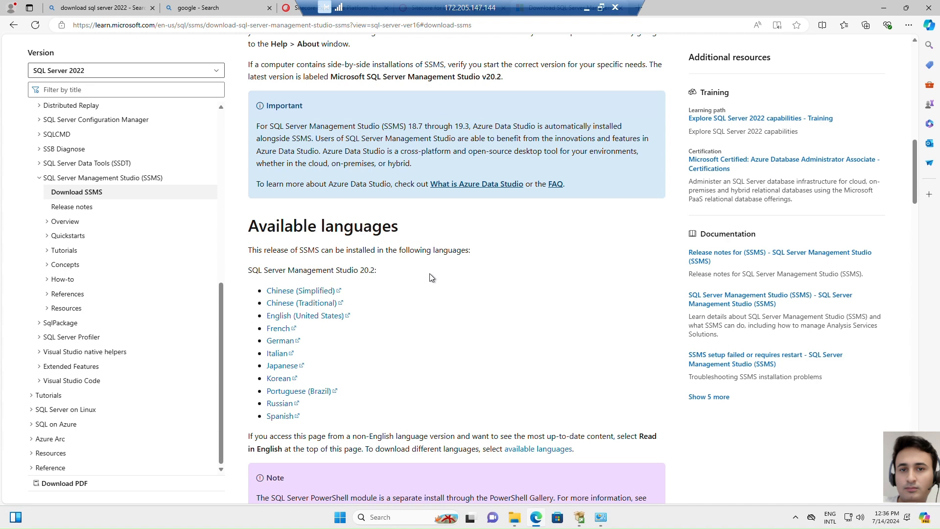
scroll(431, 278, "down", 2)
scroll(432, 277, "down", 3)
scroll(431, 275, "up", 2)
scroll(445, 200, "up", 3)
scroll(485, 206, "up", 6)
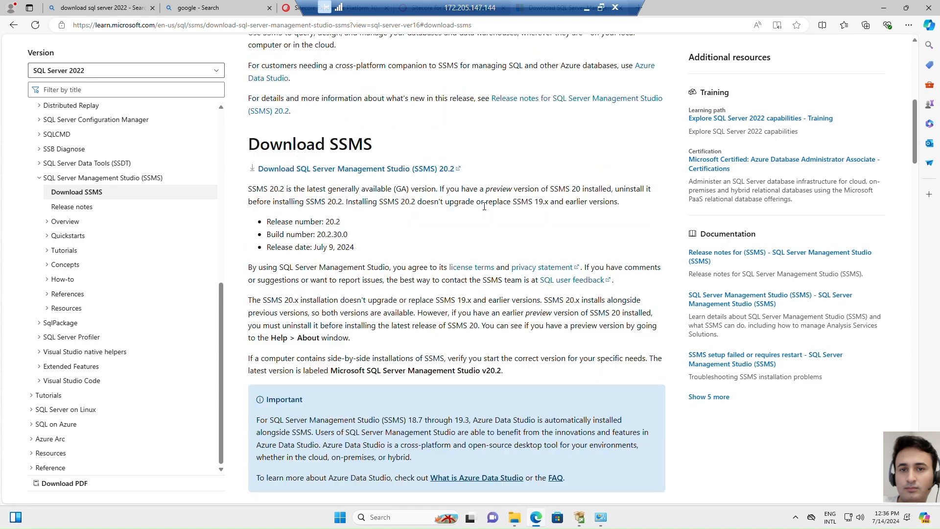
left_click(425, 171)
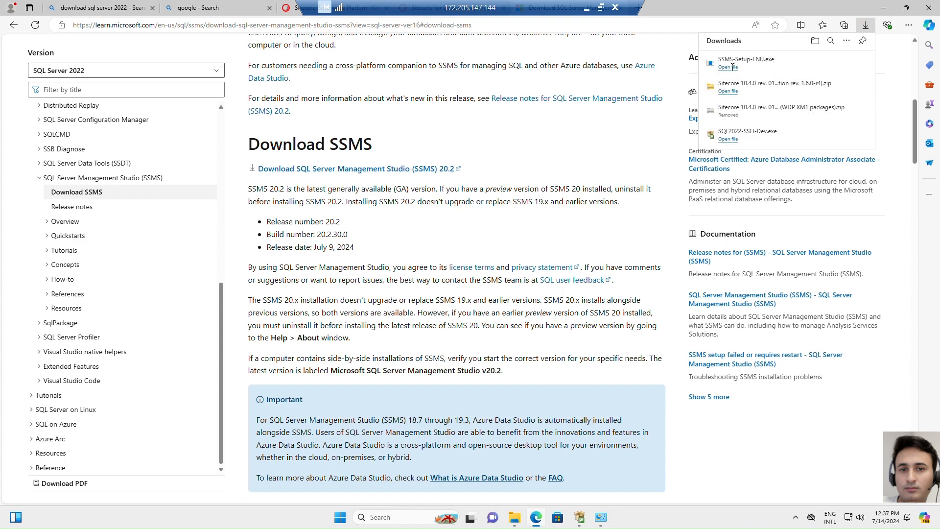
left_click(728, 67)
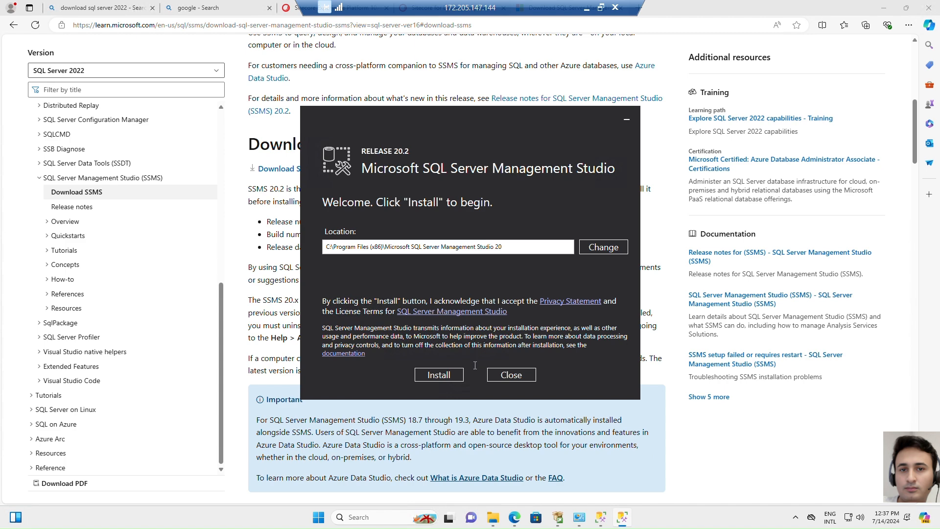
left_click(436, 376)
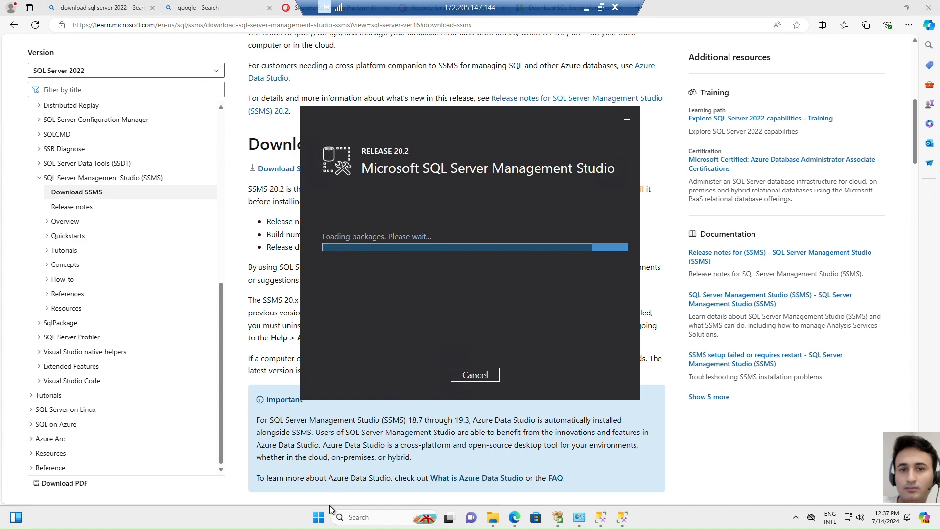
Find and open Internet Information Services (IIS) Manager and maximize its window
left_click(320, 519)
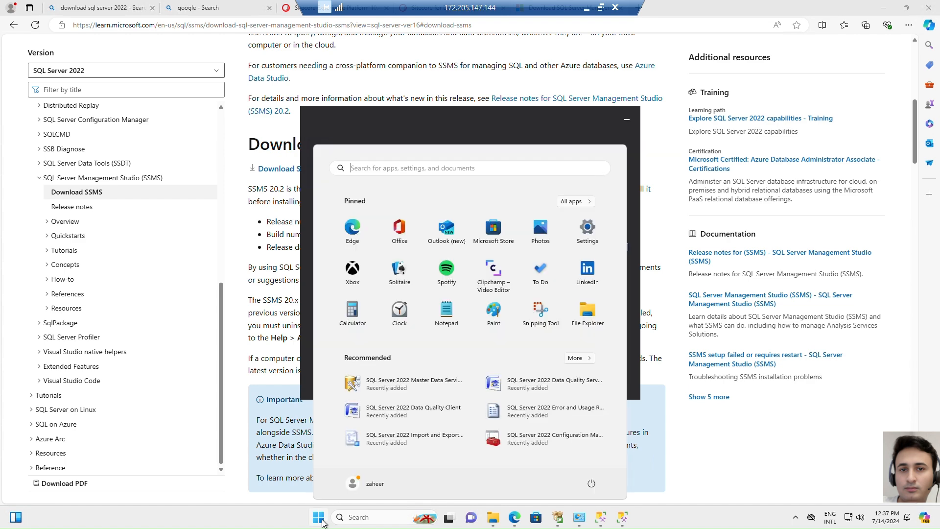
type("ine")
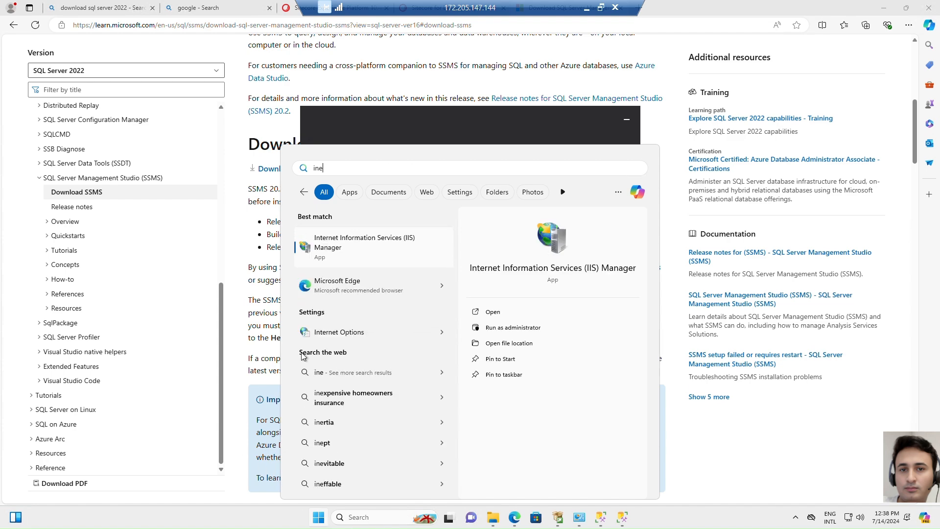
left_click(404, 238)
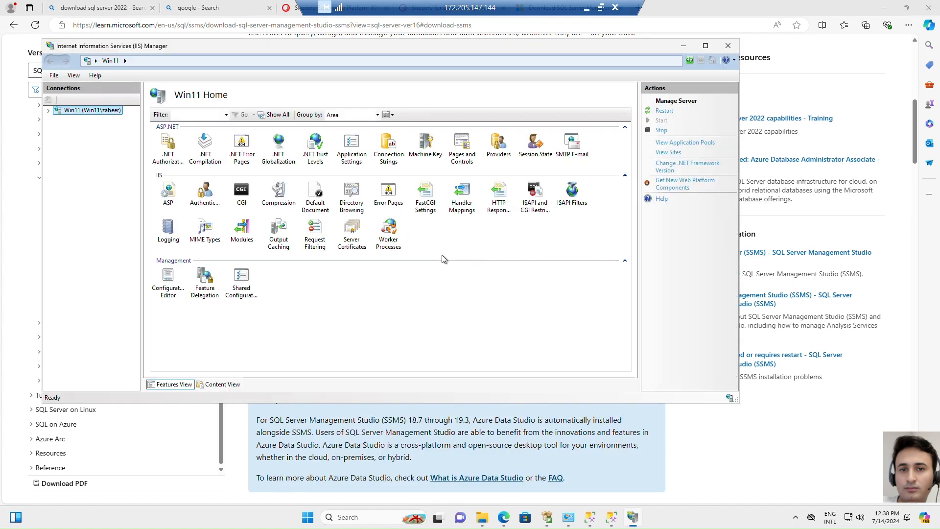
left_click(706, 45)
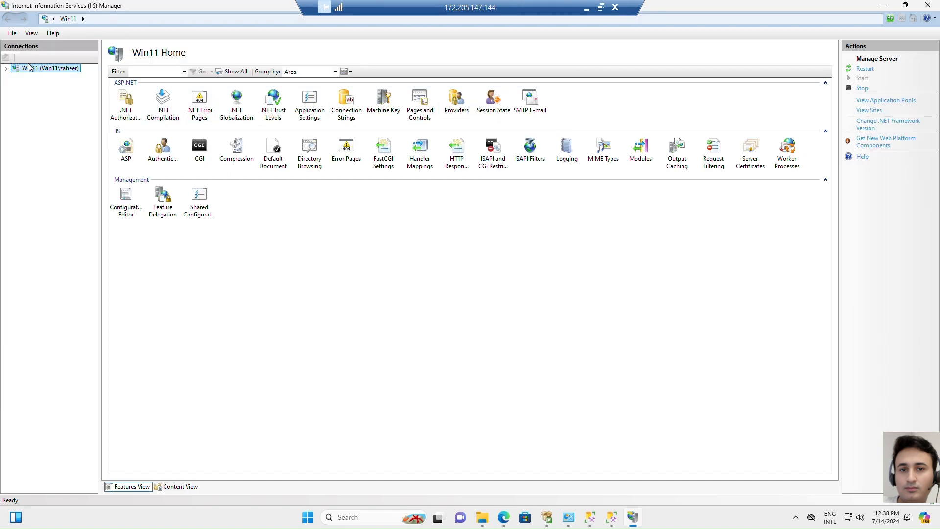
Select Default Web Site under the Win11 server's sites, browse it on port 80, and switch to Microsoft Edge to check the page
left_click(7, 68)
left_click(15, 86)
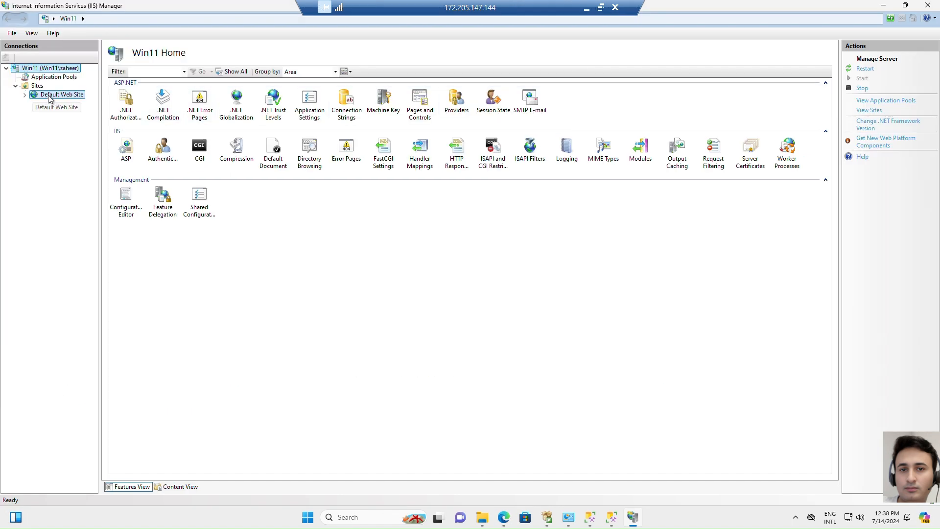
left_click(61, 94)
left_click(875, 189)
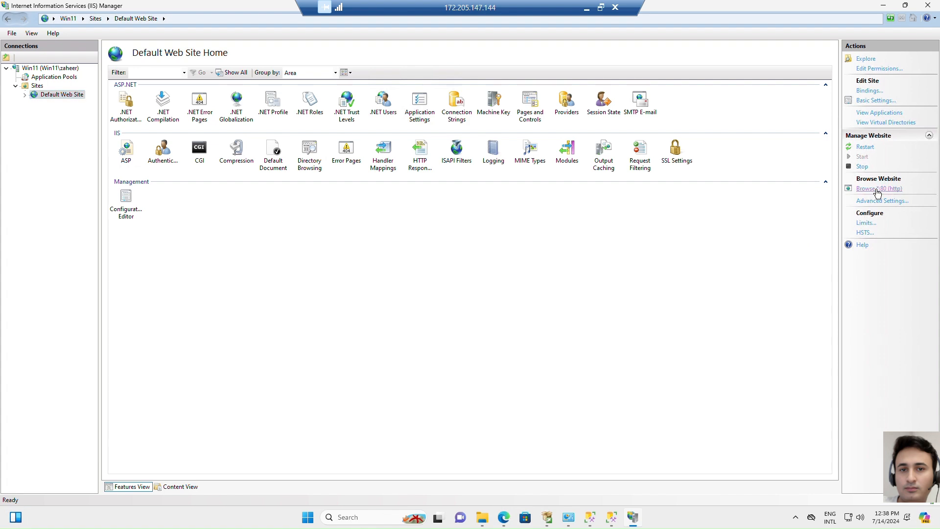
left_click(504, 518)
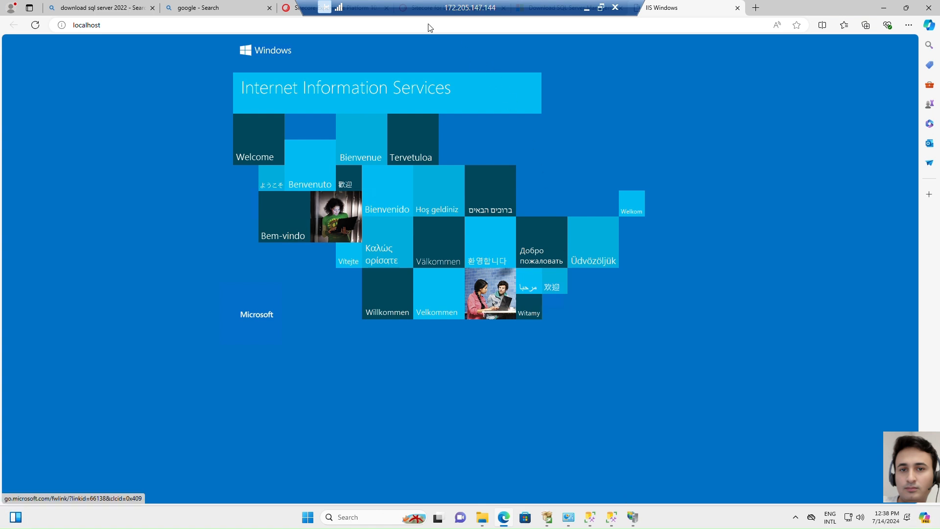
Close the completed SSMS 20.2 setup and launch SQL Server Management Studio 20
left_click(613, 521)
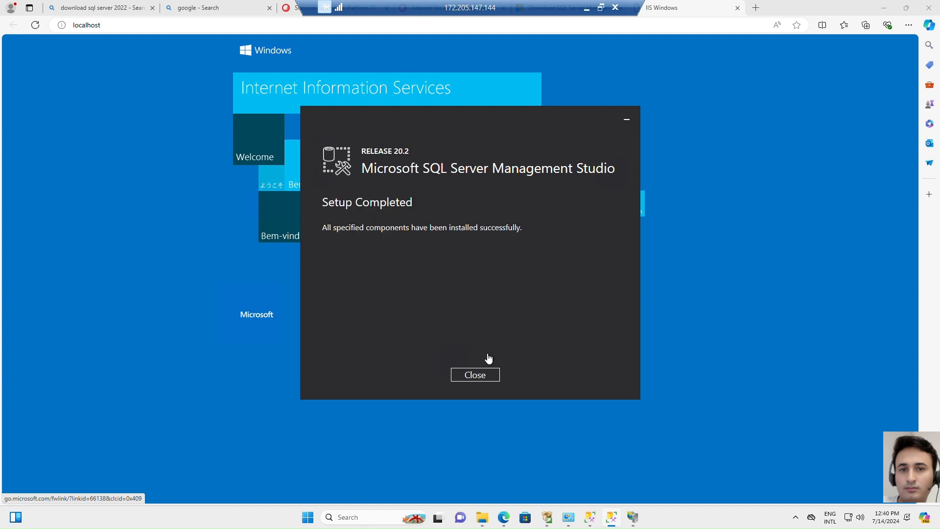
left_click(488, 376)
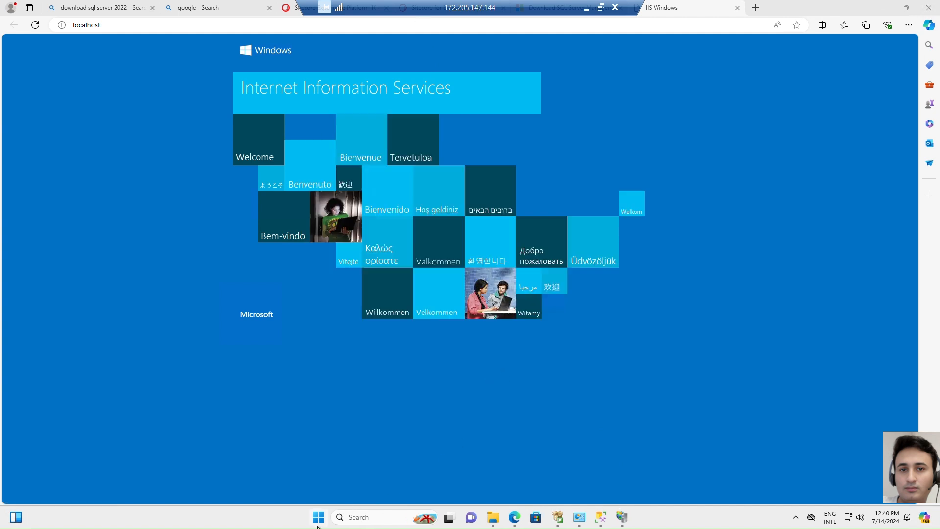
left_click(319, 518)
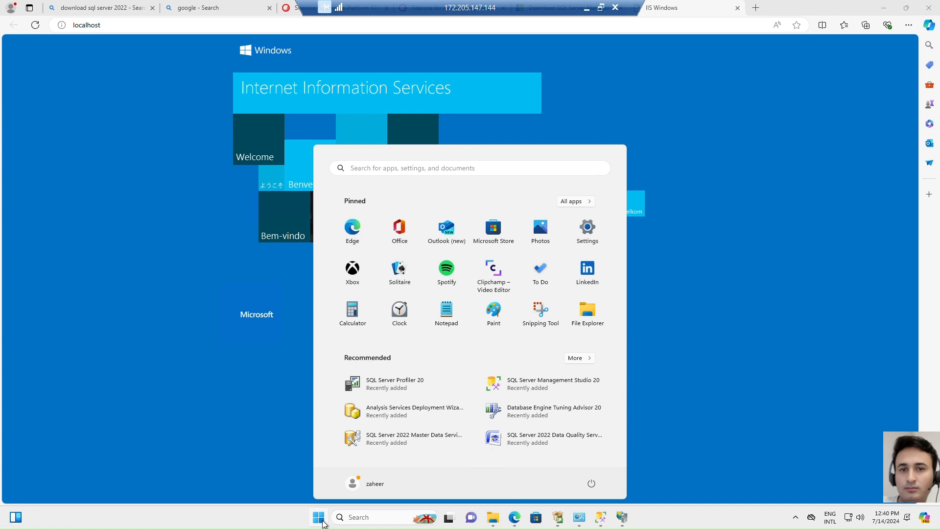
left_click(536, 386)
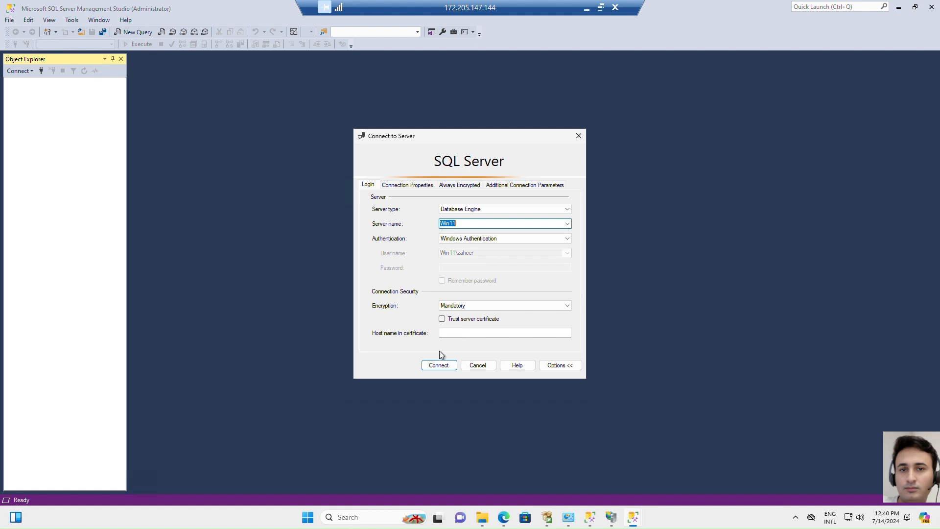
Connect to the Win11 database engine using Windows Authentication with Trust server certificate enabled, and expand its Databases folder
left_click(439, 367)
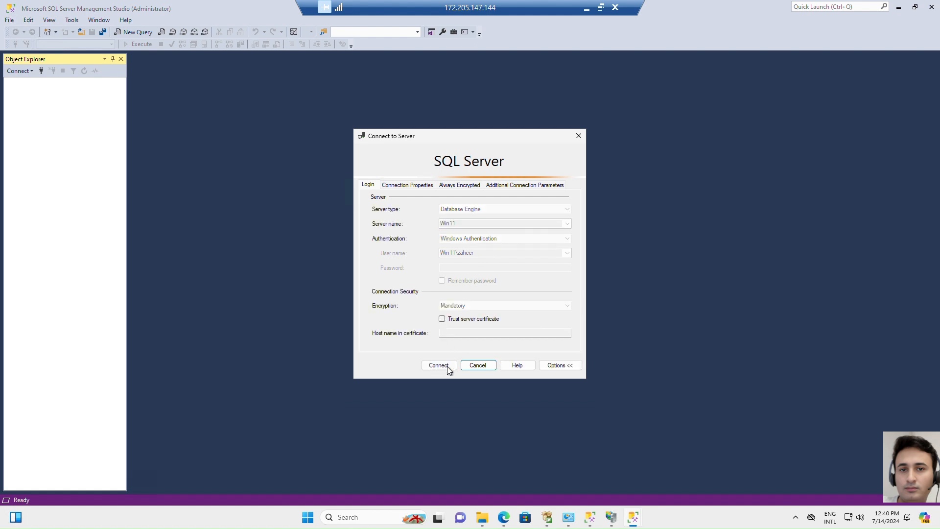
left_click(591, 293)
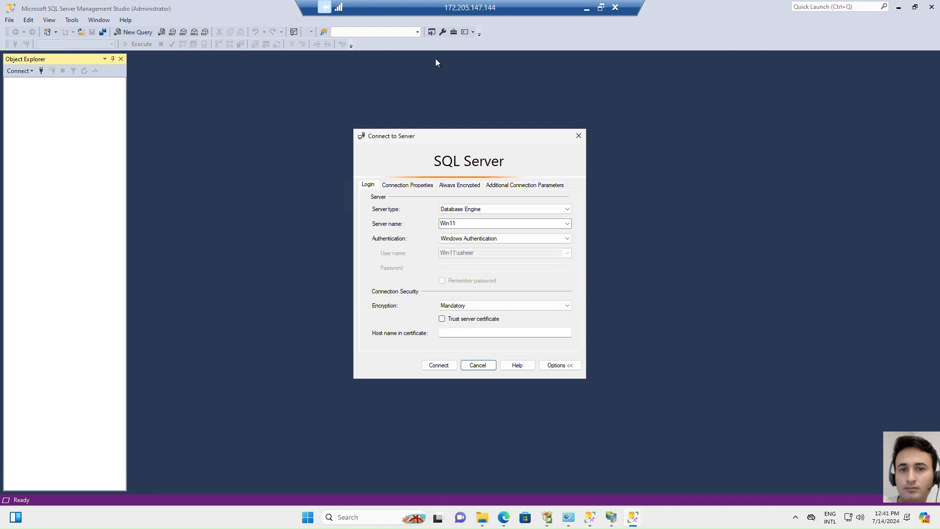
left_click(455, 306)
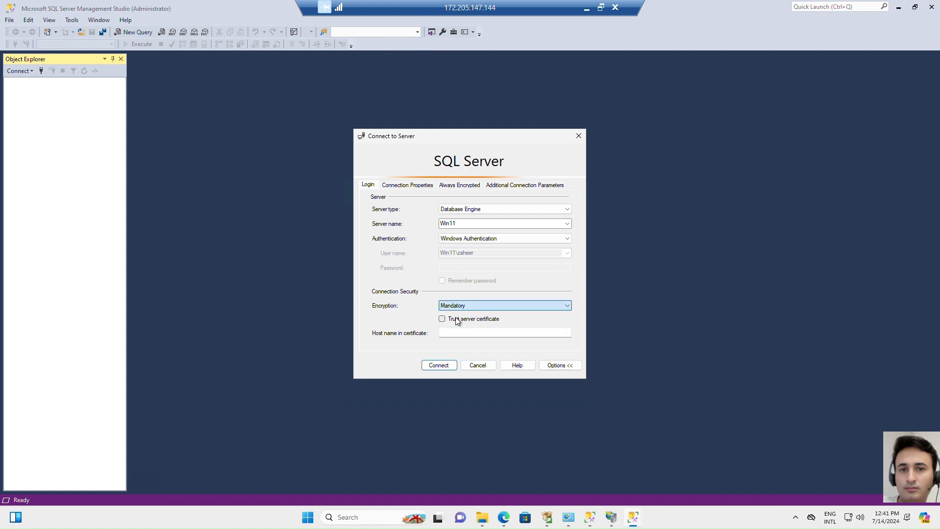
left_click(457, 320)
left_click(444, 366)
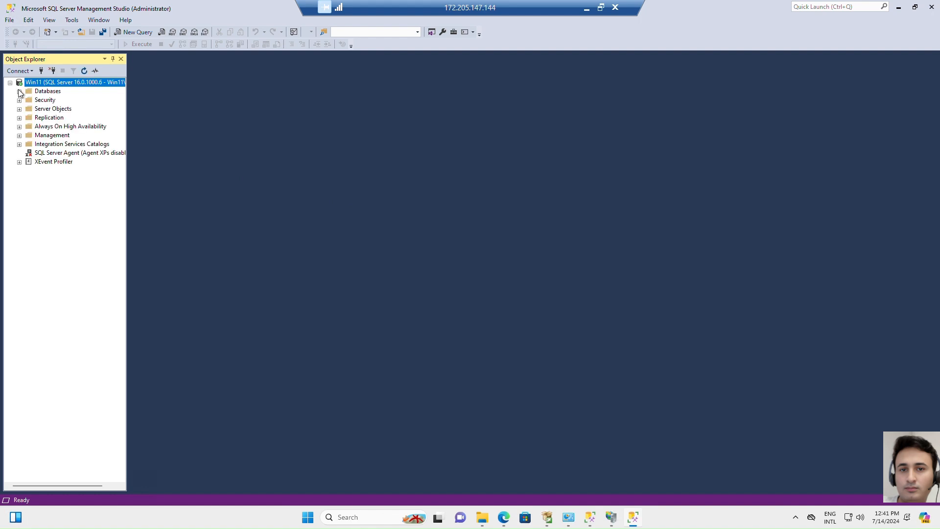
left_click(19, 92)
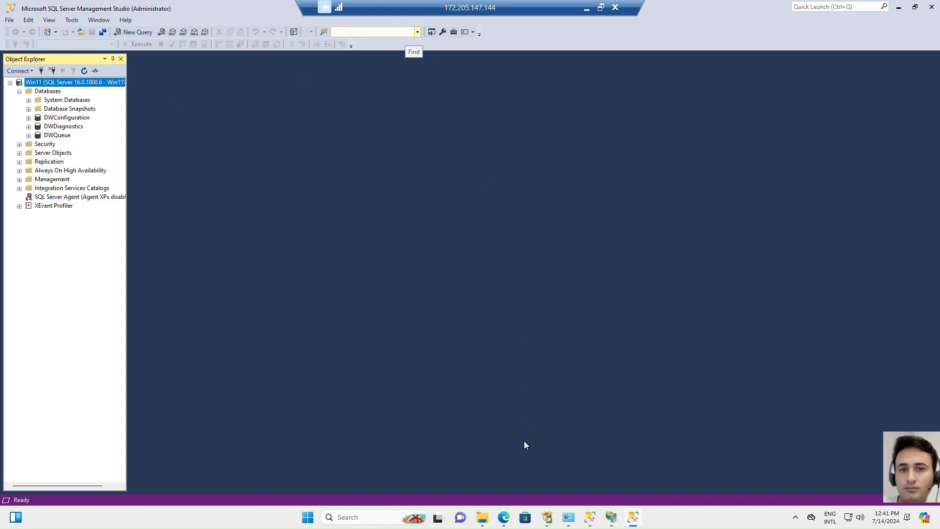
Switch to Microsoft Edge and show the downloaded Sitecore 10.4.0 installation archive in its folder from the download list
left_click(501, 524)
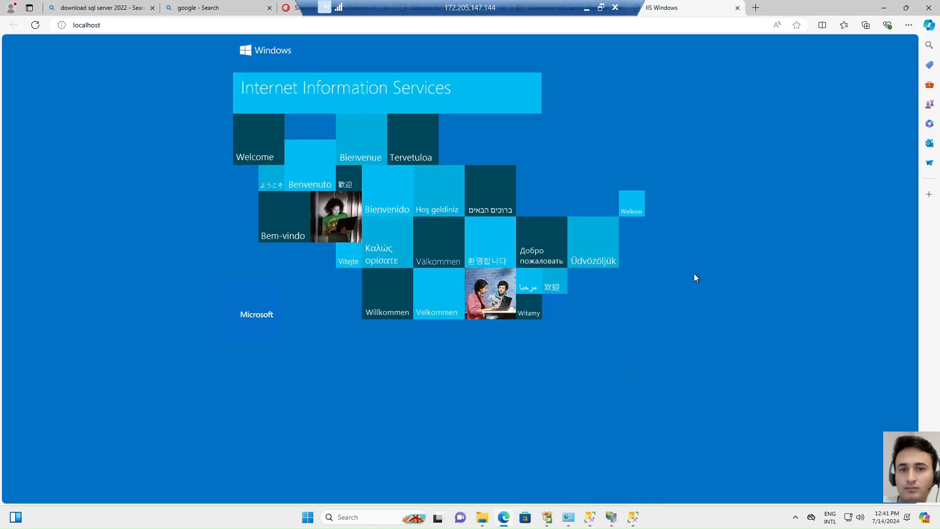
left_click(908, 24)
left_click(827, 143)
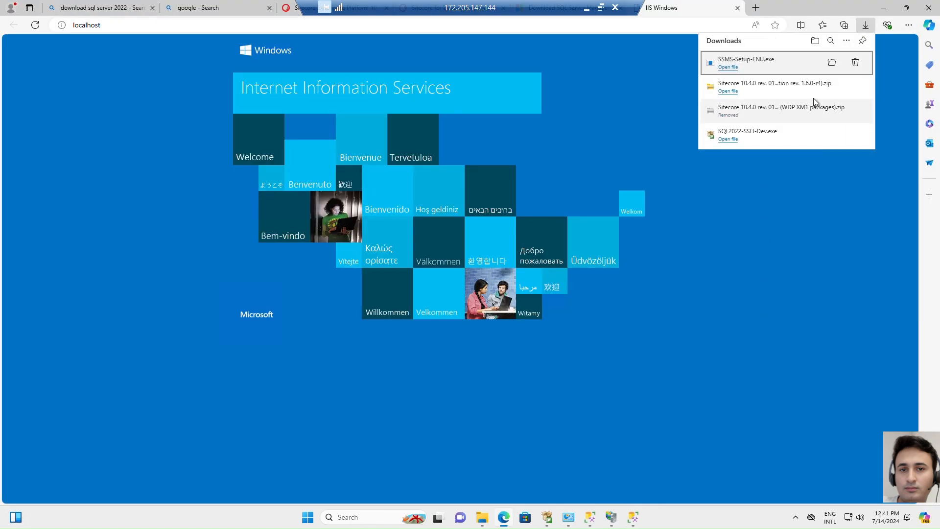
left_click(833, 87)
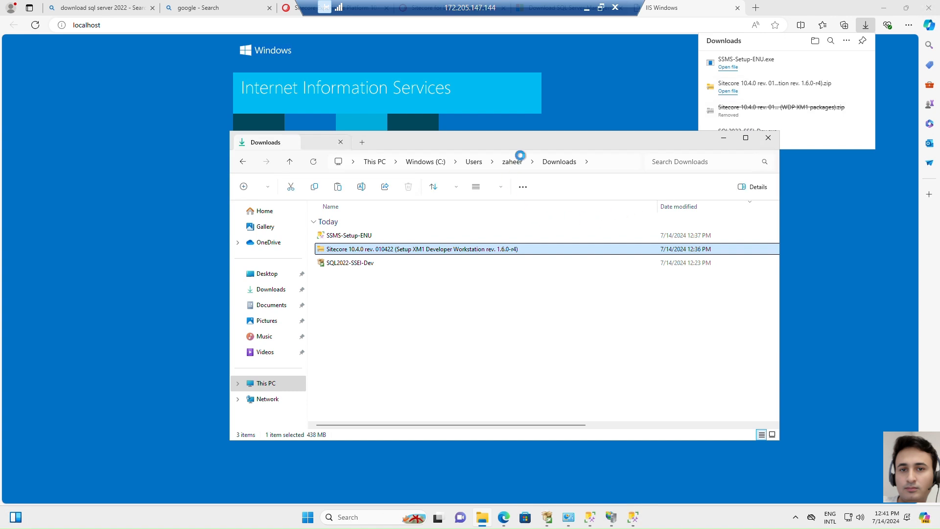
Extract all files of the Sitecore 10.4.0 rev. 010422 (Setup XM1 Developer Workstation rev. 1.6.0-r4) archive to the default destination
right_click(389, 251)
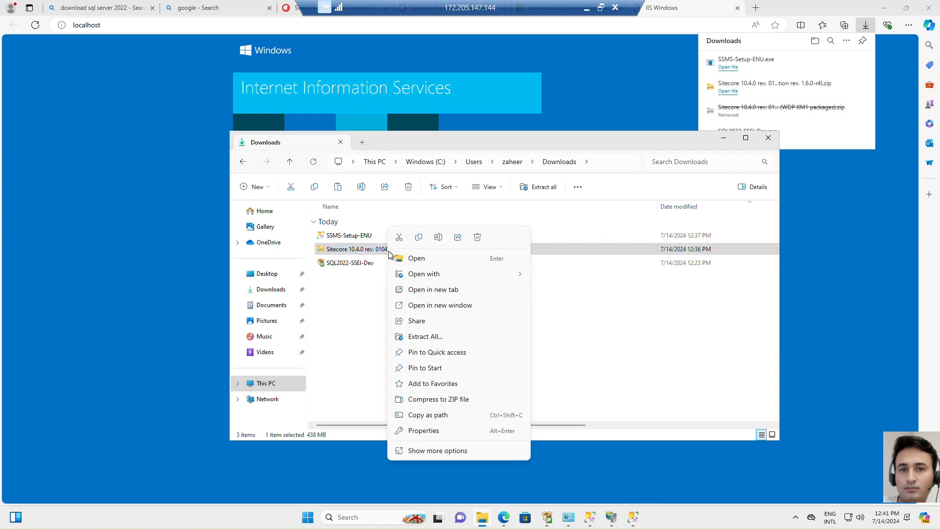
left_click(439, 337)
left_click(555, 359)
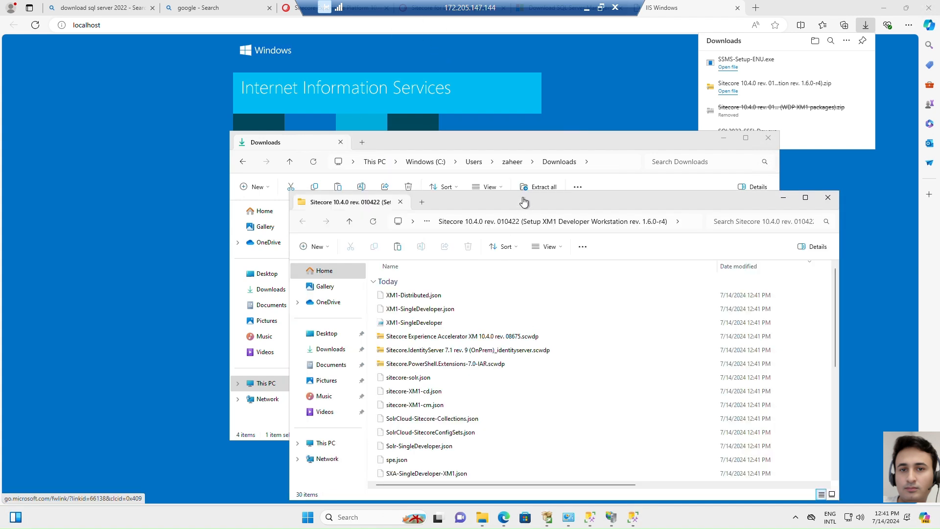
Run setup from the extracted Sitecore XM1 folder, start the install assistant, and install the Sitecore Install Framework and Windows Server prerequisites
left_click(542, 357)
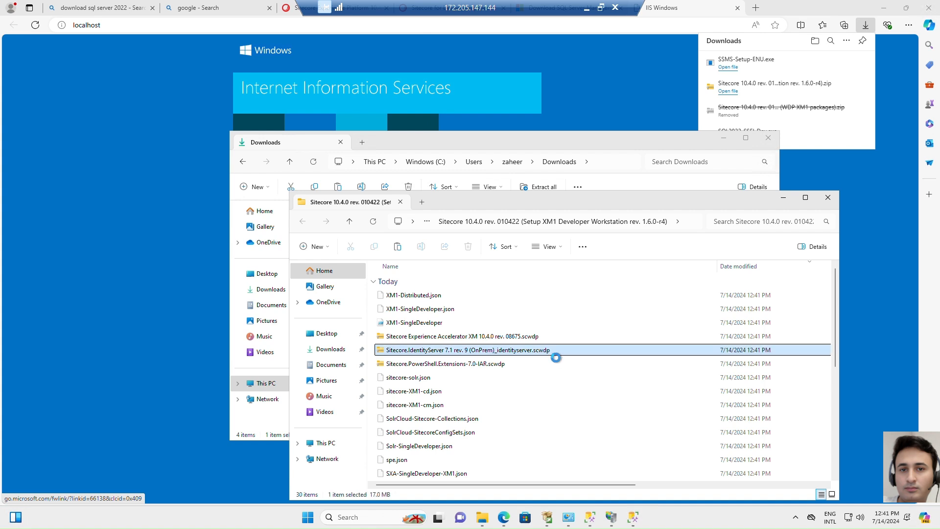
scroll(595, 406, "down", 4)
scroll(594, 403, "down", 2)
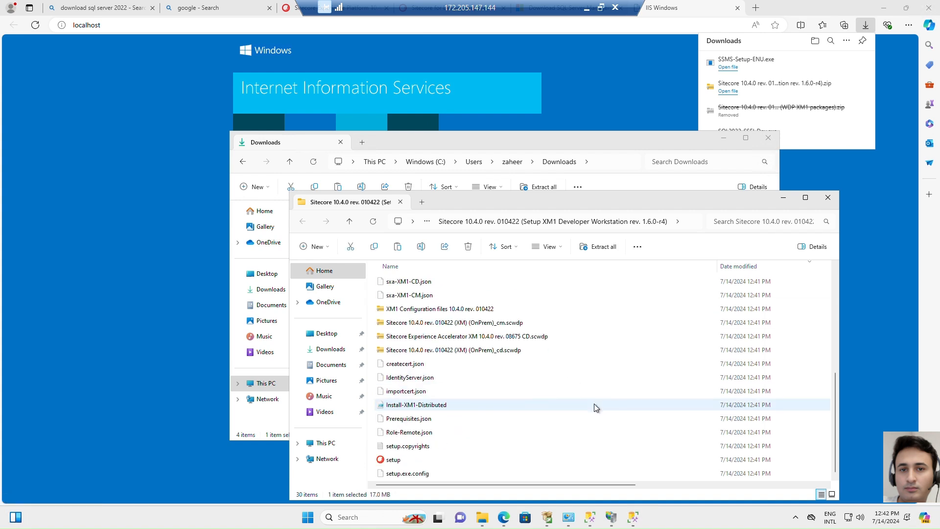
double_click(397, 462)
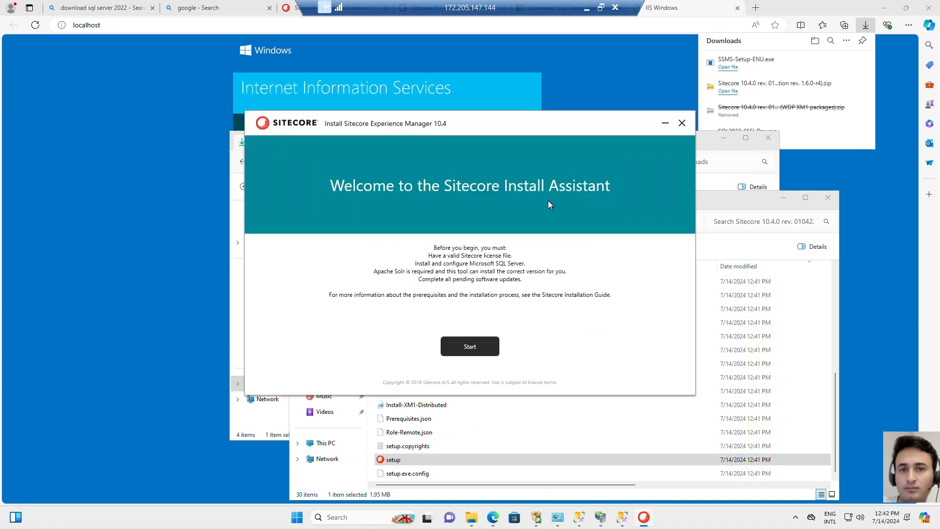
left_click(475, 346)
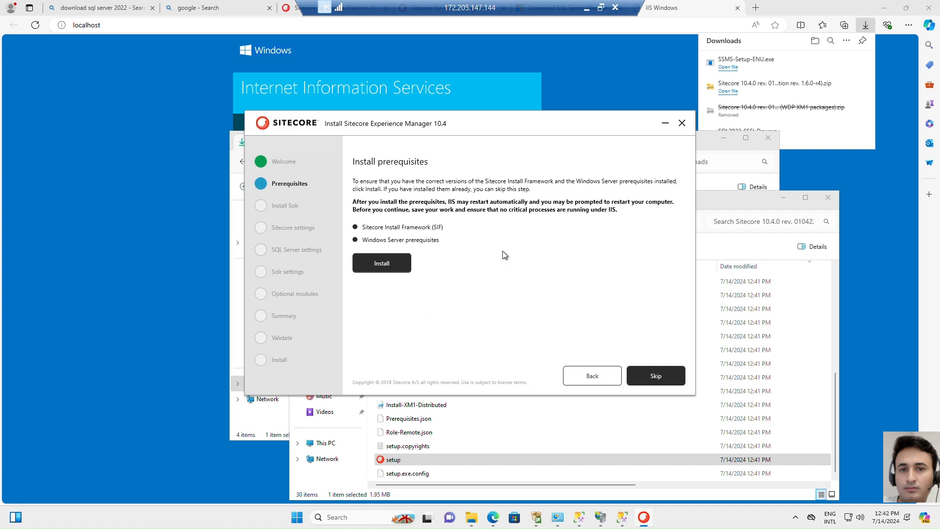
left_click(382, 263)
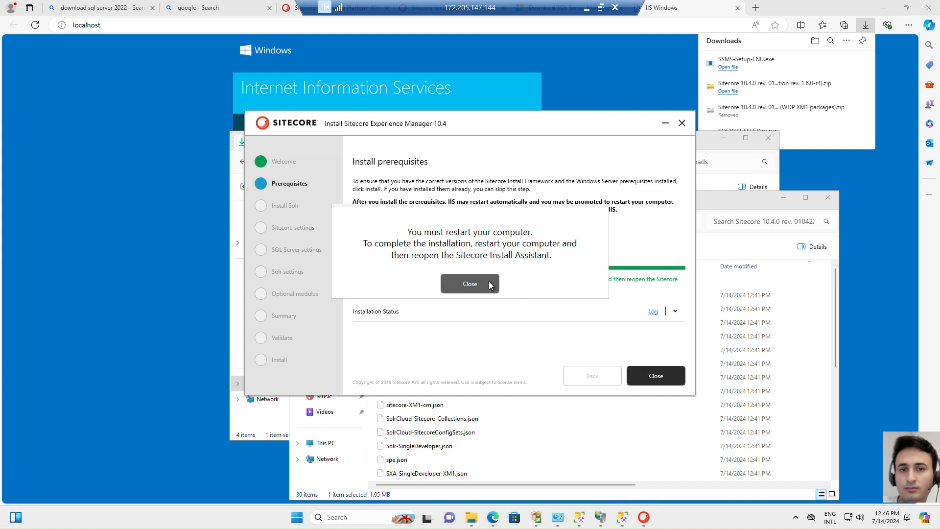
Close the install assistant after the prerequisites installation and restart the Windows machine
left_click(490, 286)
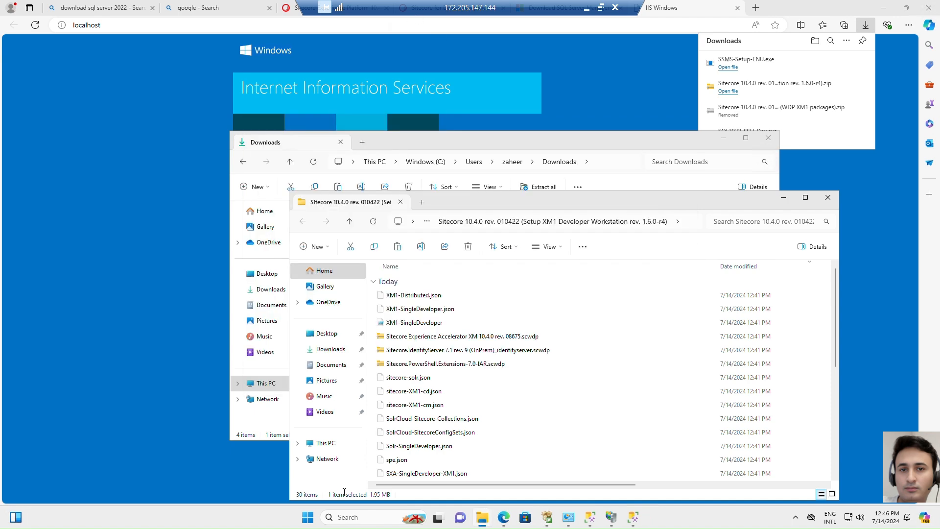
left_click(308, 517)
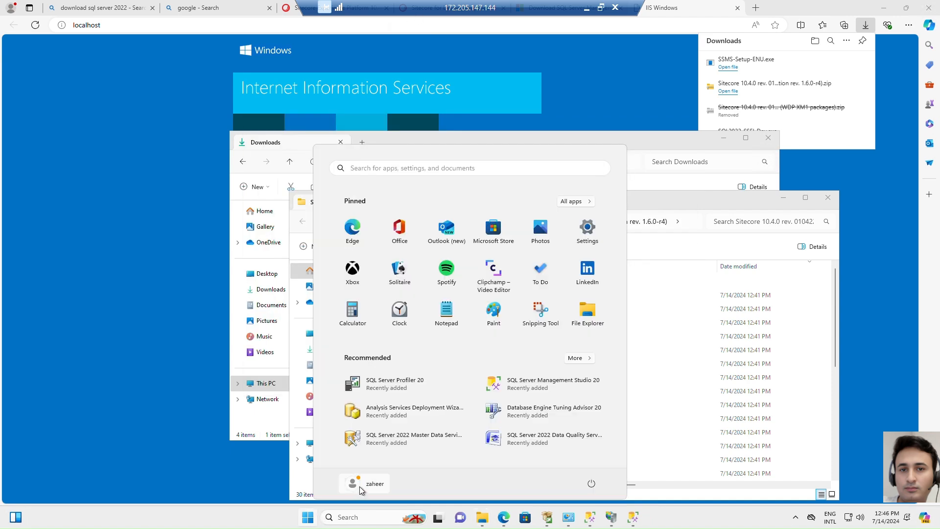
left_click(592, 483)
left_click(591, 463)
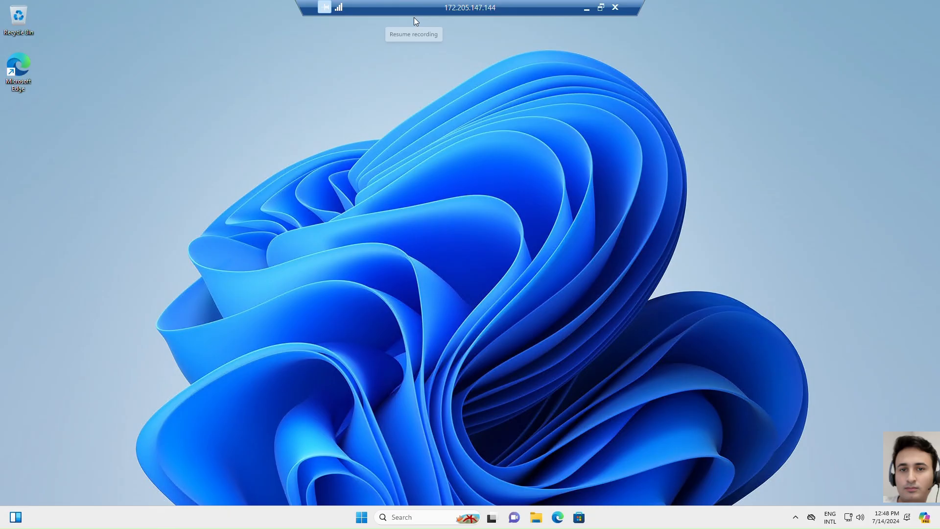
Open the extracted Sitecore 10.4.0 XM1 folder in Downloads and run setup again
left_click(536, 518)
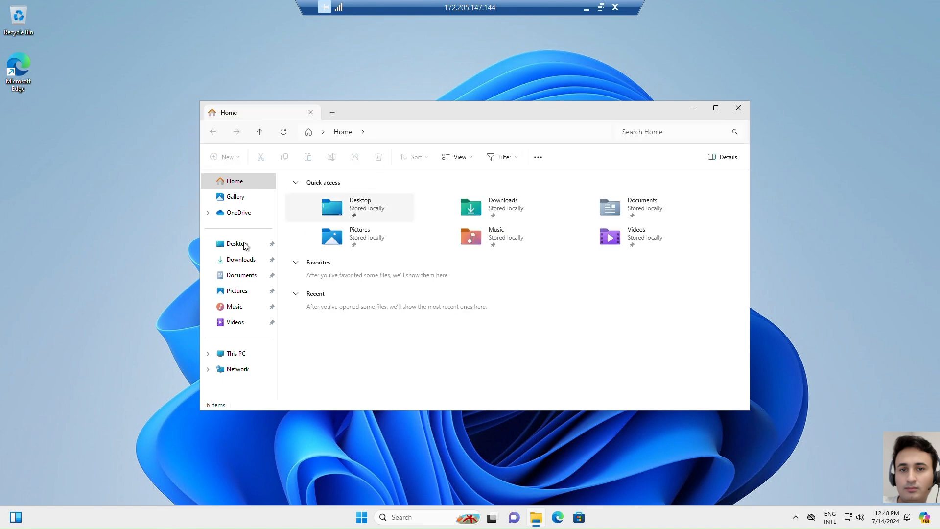
left_click(236, 263)
double_click(344, 248)
scroll(346, 265, "down", 5)
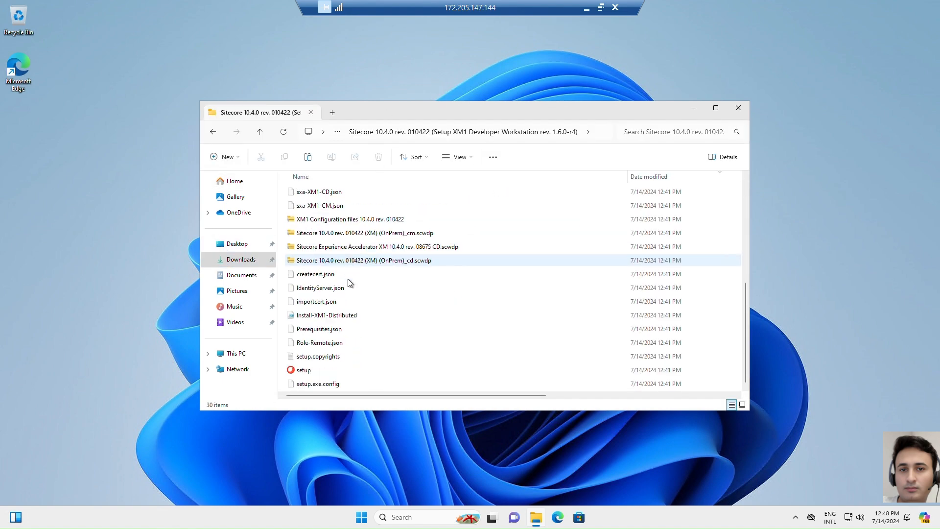
double_click(304, 371)
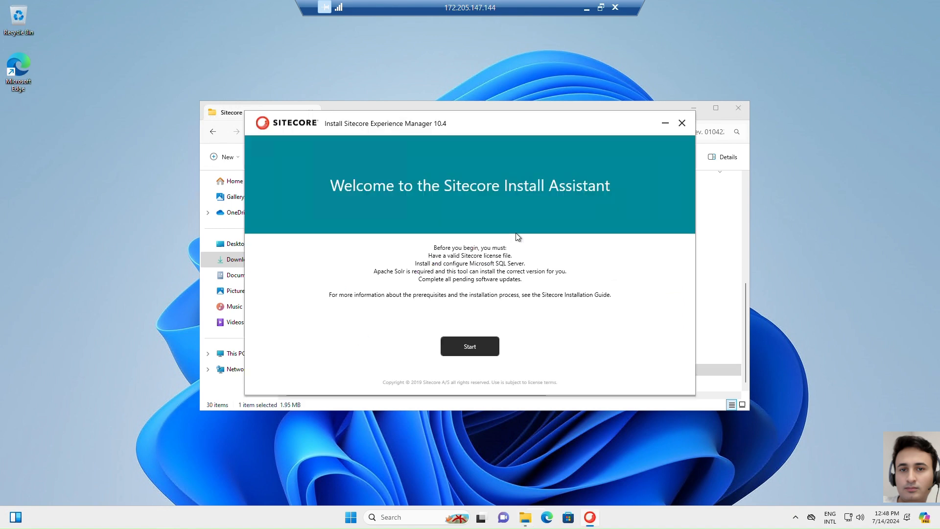
Start the assistant, skip the prerequisites, and install Solr on port 8983 with prefix sc104 in C:\Solr
left_click(488, 346)
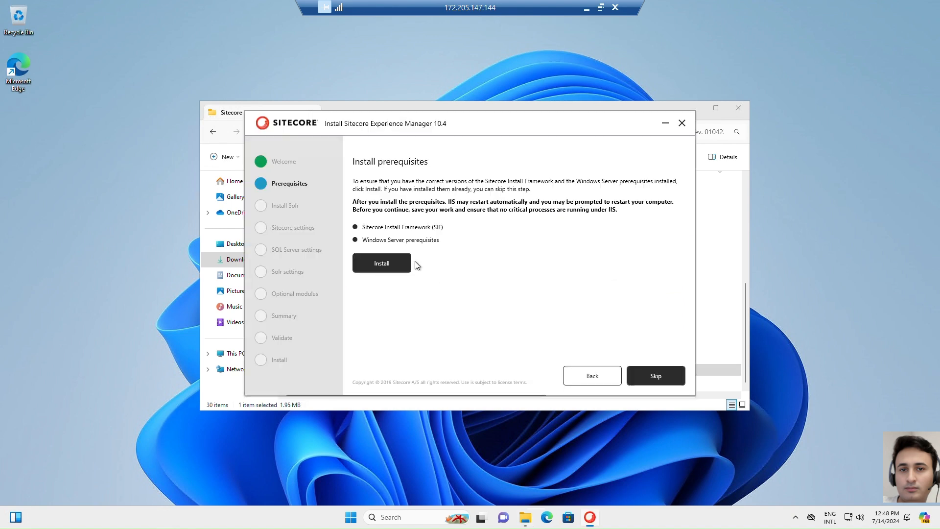
left_click(648, 373)
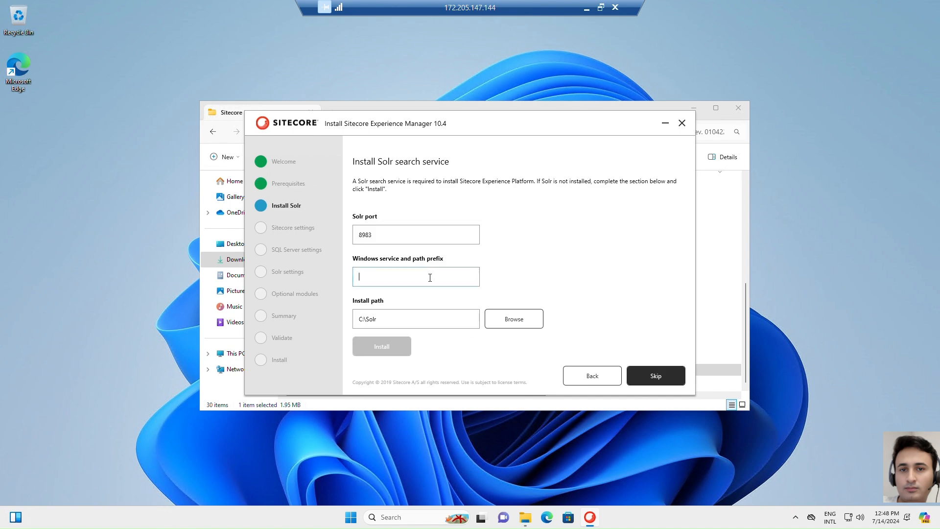
type("sc104")
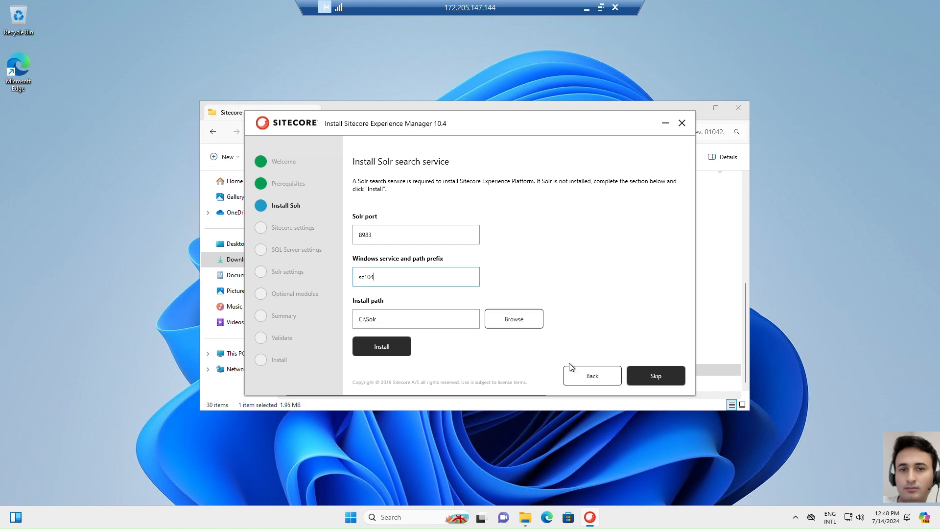
left_click(408, 347)
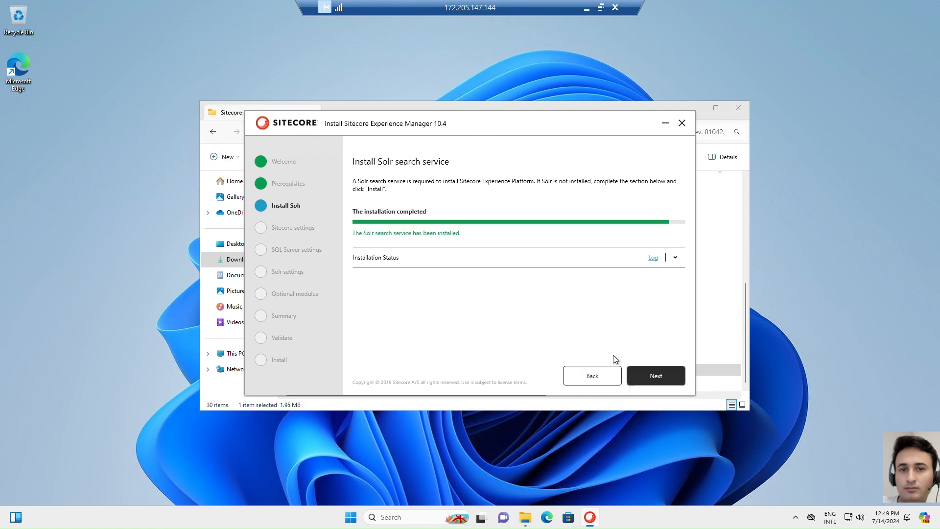
left_click(666, 378)
Set the installation prefix to dev, enter and confirm the Sitecore admin password, and choose the license file from the Desktop
left_click(405, 230)
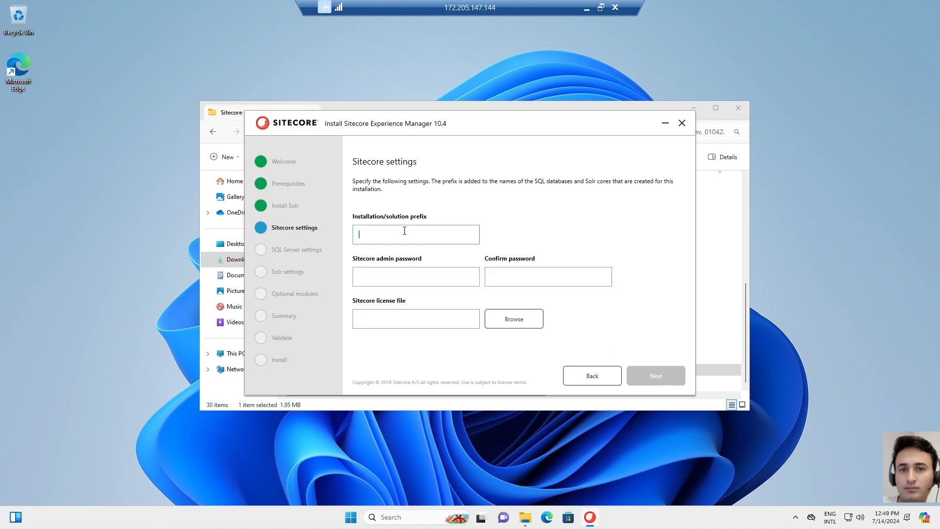
type("dev")
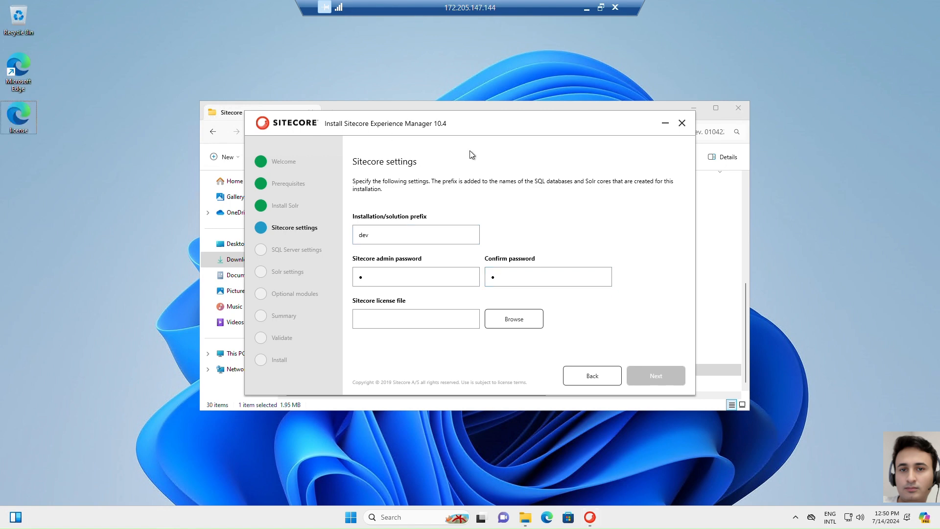
left_click(521, 320)
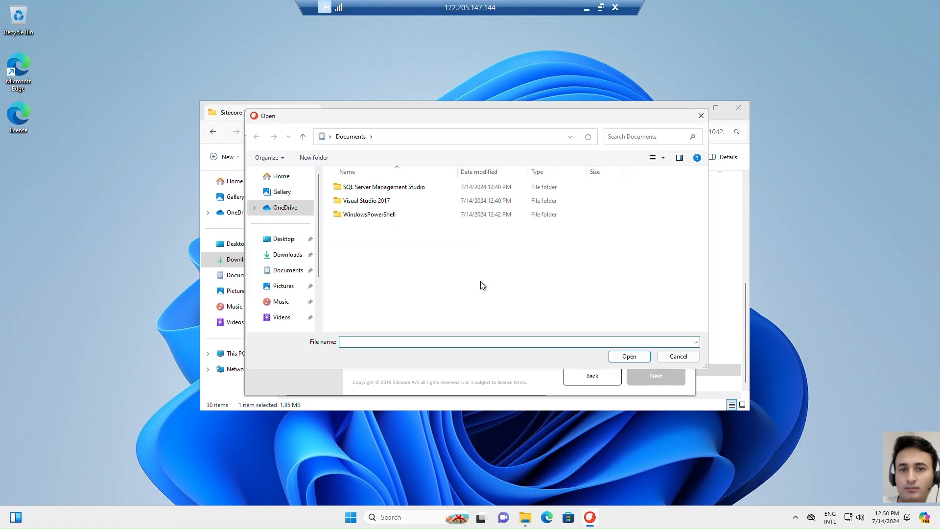
left_click(285, 240)
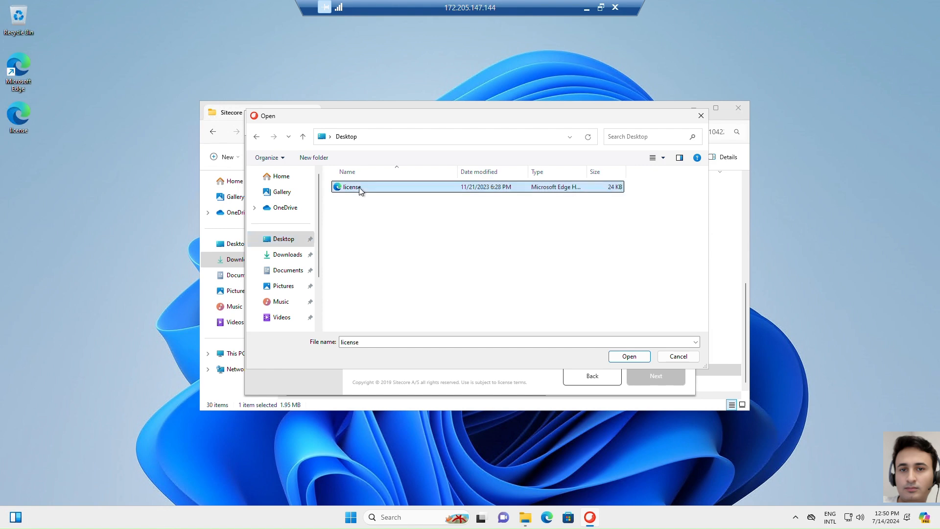
double_click(363, 189)
left_click(659, 376)
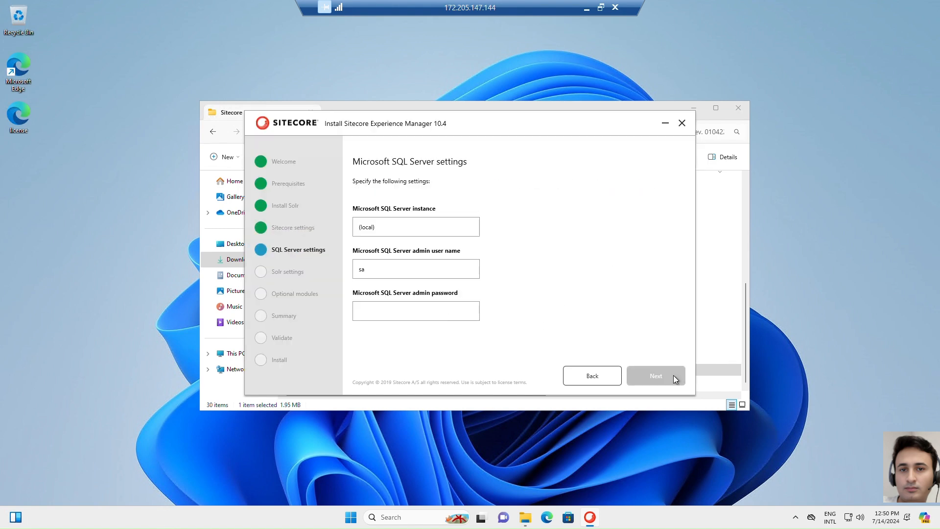
Enter the SQL Server admin password for the sa account on the (local) instance and continue
left_click(417, 307)
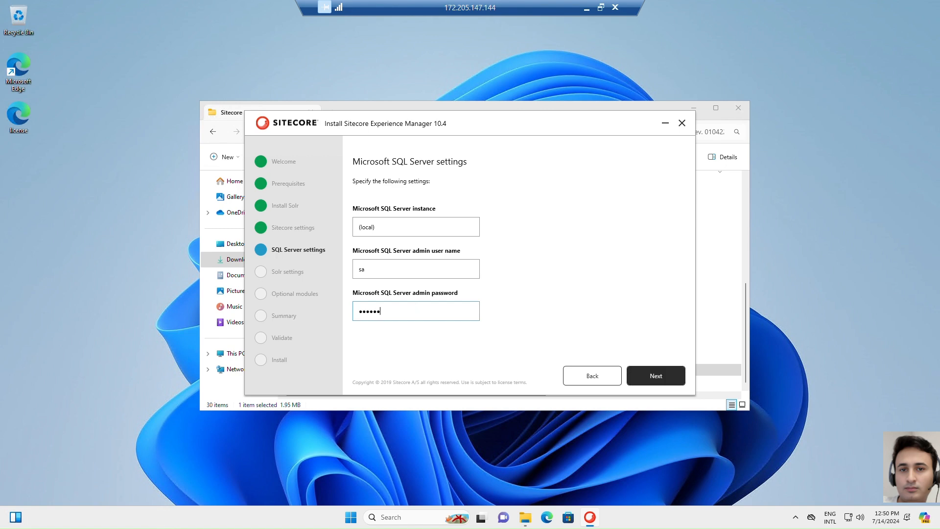
left_click(671, 375)
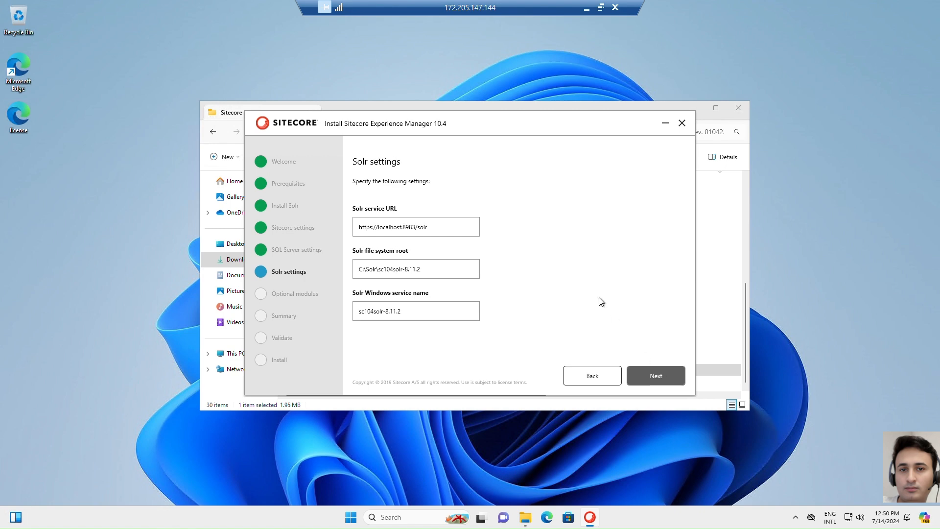
Keep the default Solr settings, leave Sitecore Experience Accelerator unselected, and validate the installation requirements
left_click(662, 373)
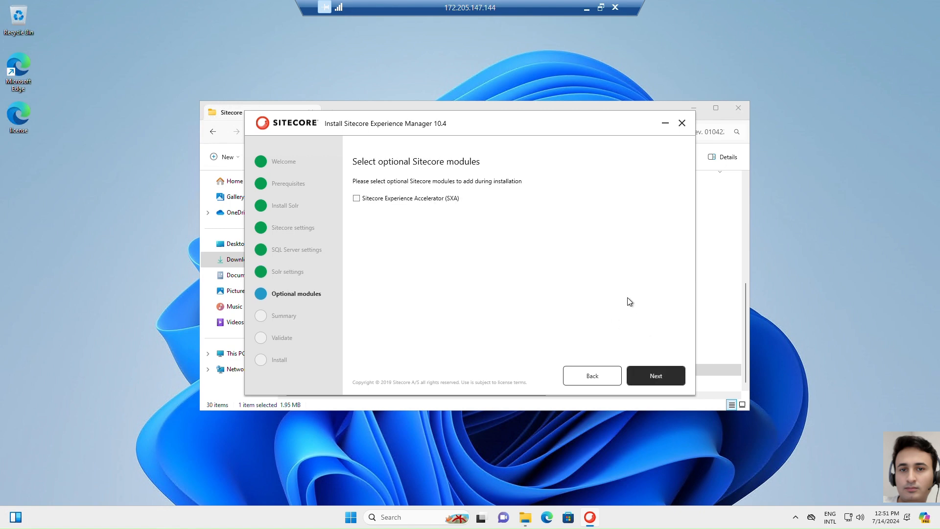
left_click(659, 375)
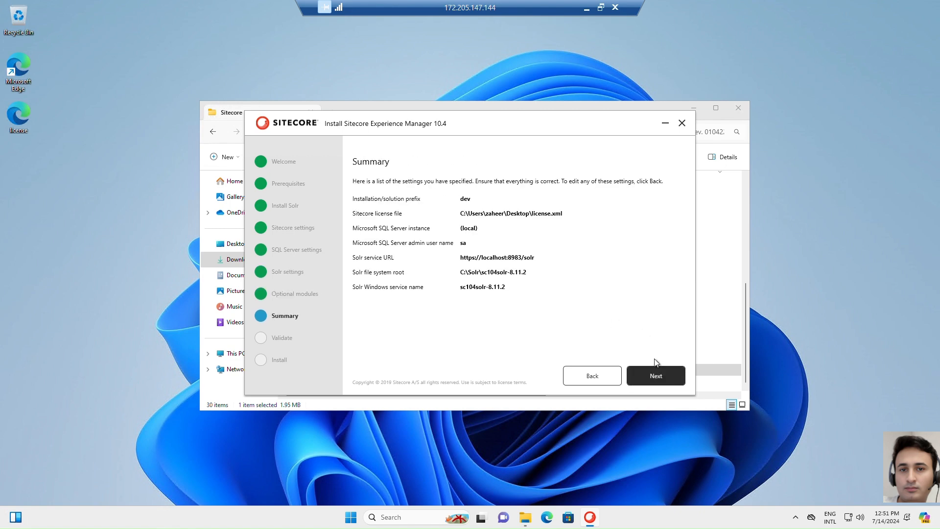
left_click(663, 375)
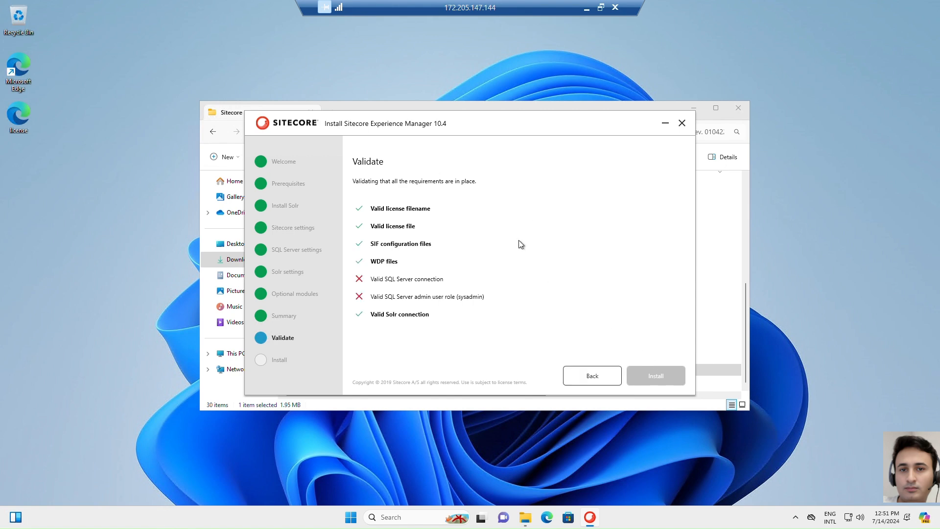
Return to the SQL Server settings and replace the SQL Server admin password for the sa account
left_click(607, 378)
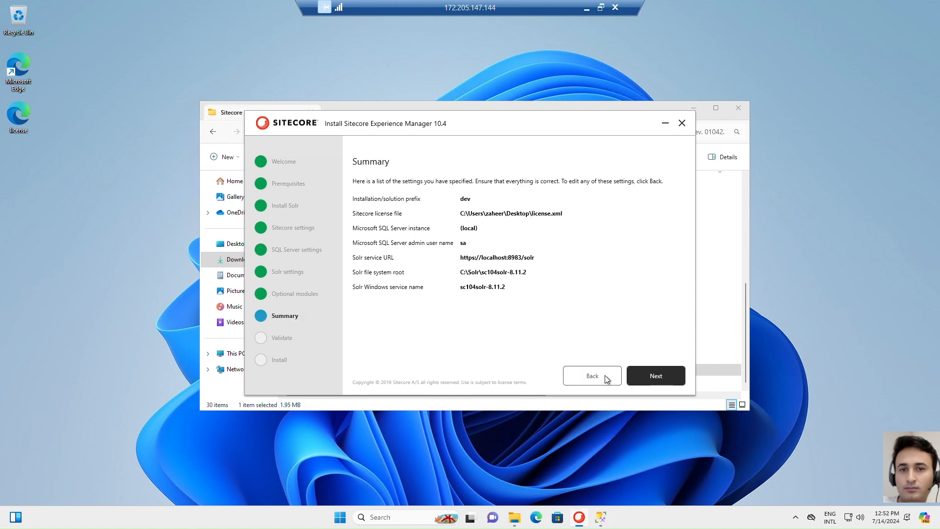
left_click(606, 378)
left_click(607, 378)
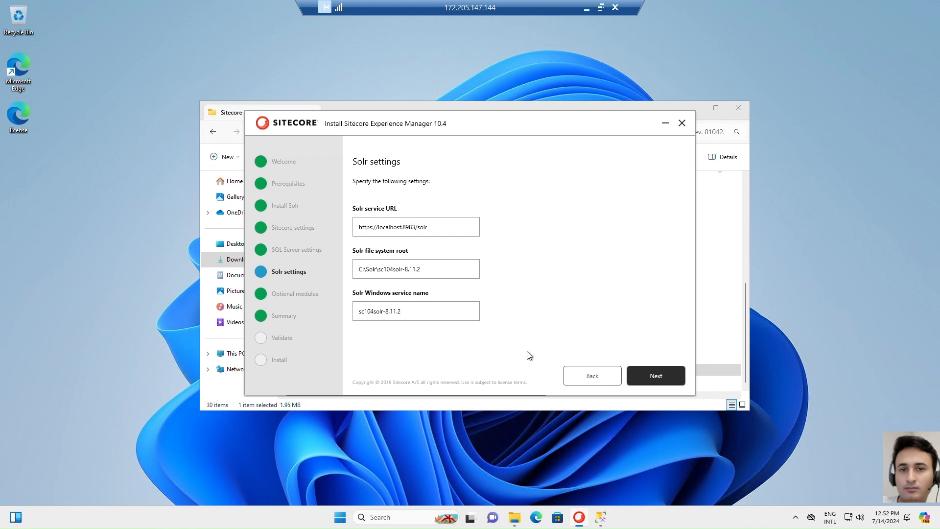
left_click(582, 376)
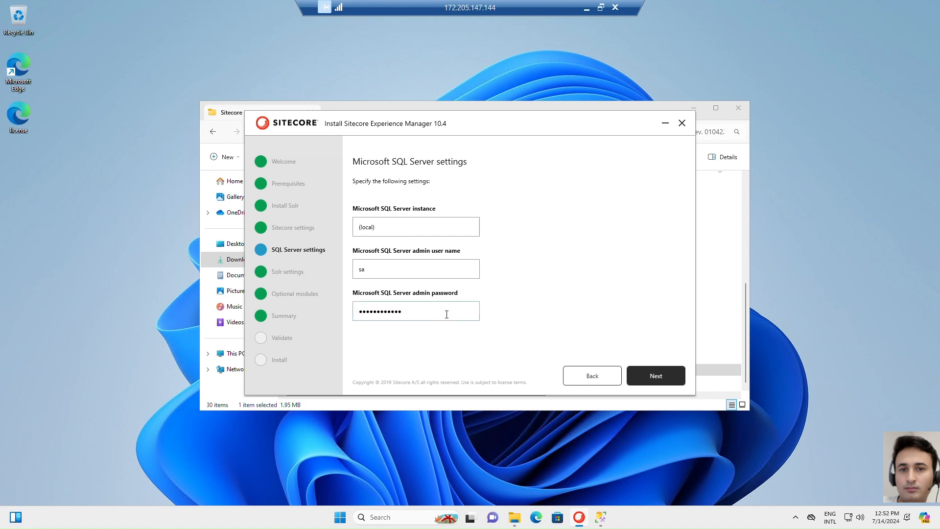
double_click(419, 315)
type("P••••••••")
left_click(654, 375)
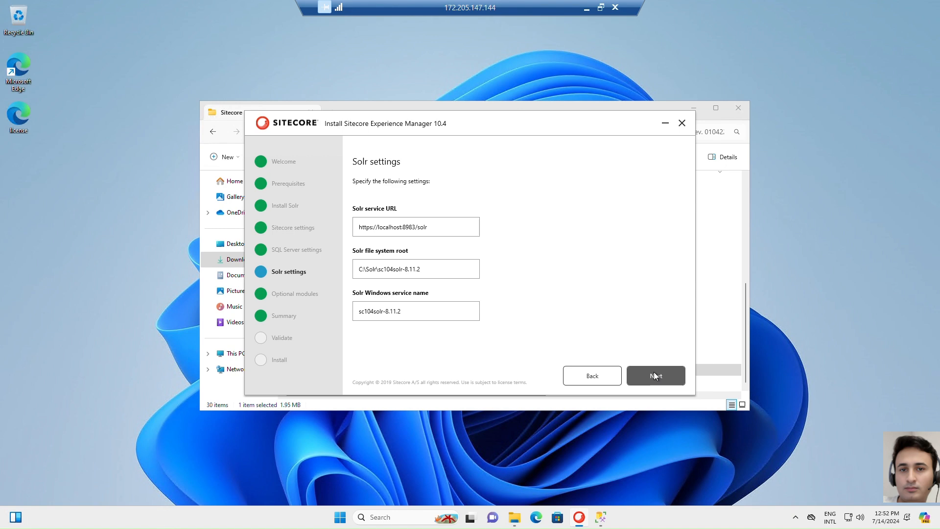
Accept the Solr settings, module selection and summary unchanged, rerun the validation, and install Sitecore
left_click(654, 374)
left_click(654, 373)
left_click(655, 374)
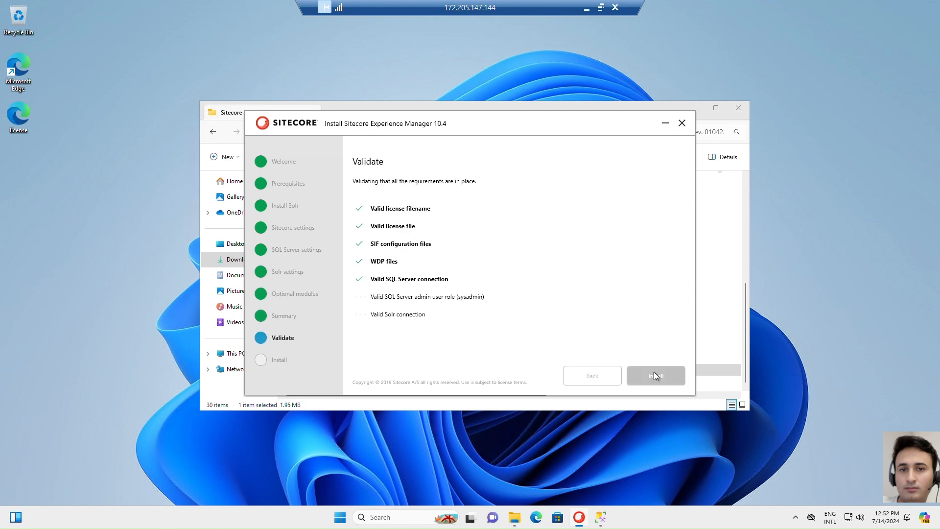
left_click(636, 372)
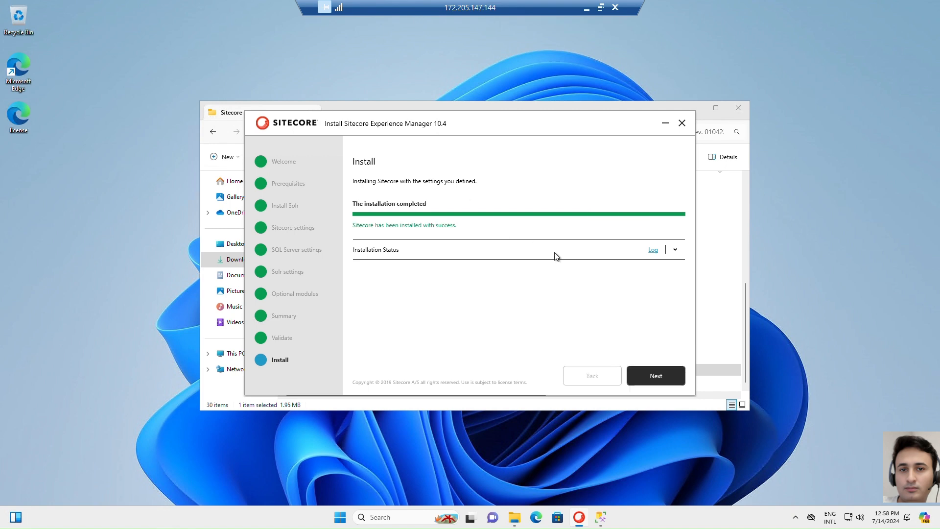
Finish the installation wizard, launch Sitecore in the browser, and dismiss the restore-pages prompt
left_click(656, 375)
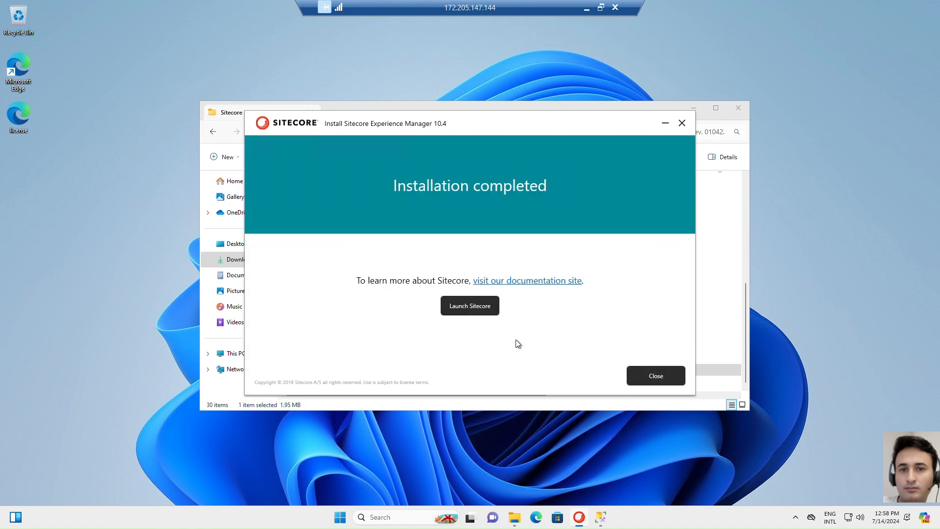
left_click(465, 308)
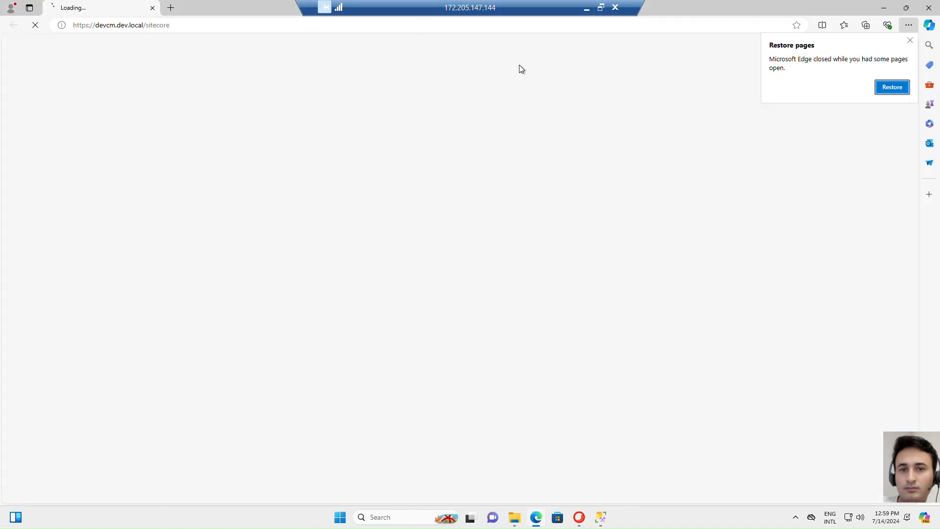
left_click(910, 40)
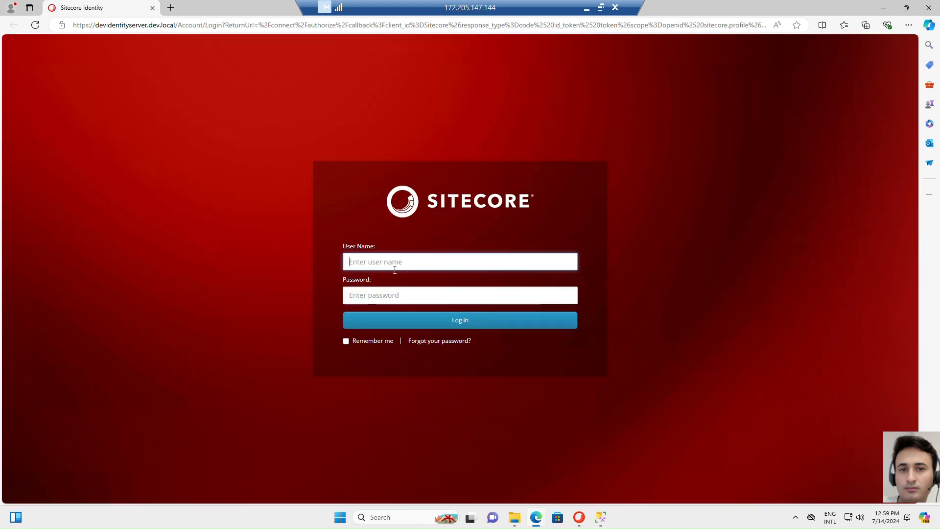
Log in to Sitecore as admin with the account password
type("admin")
key("Tab")
type("b")
left_click(443, 325)
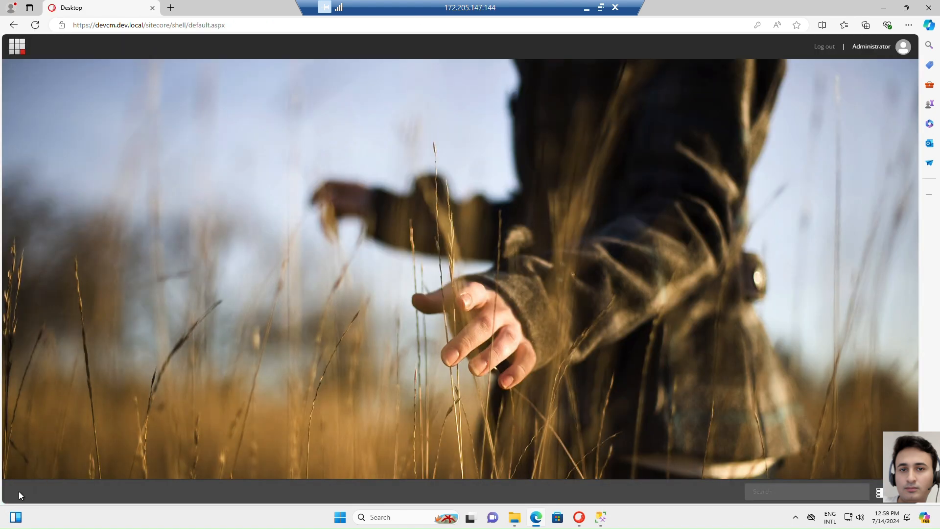
Open the Content Editor from the Sitecore Desktop to view the Home item
left_click(19, 491)
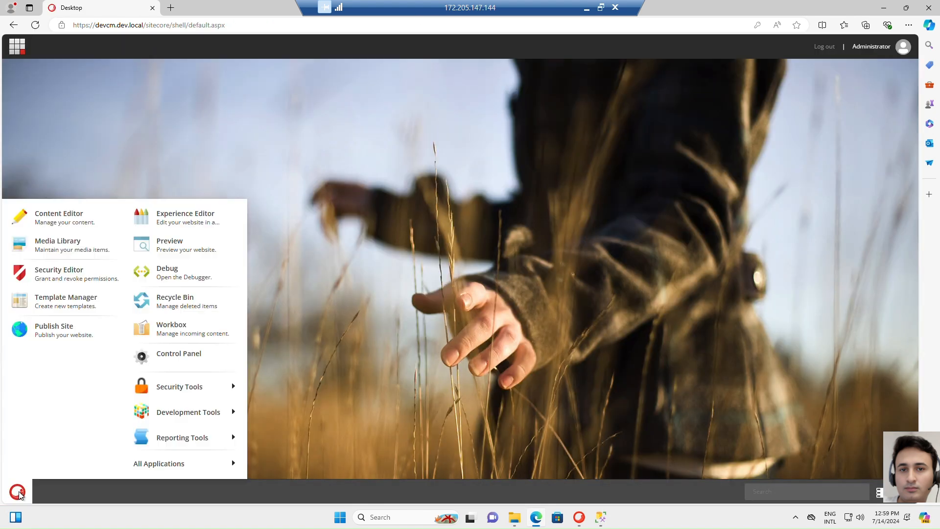
left_click(63, 217)
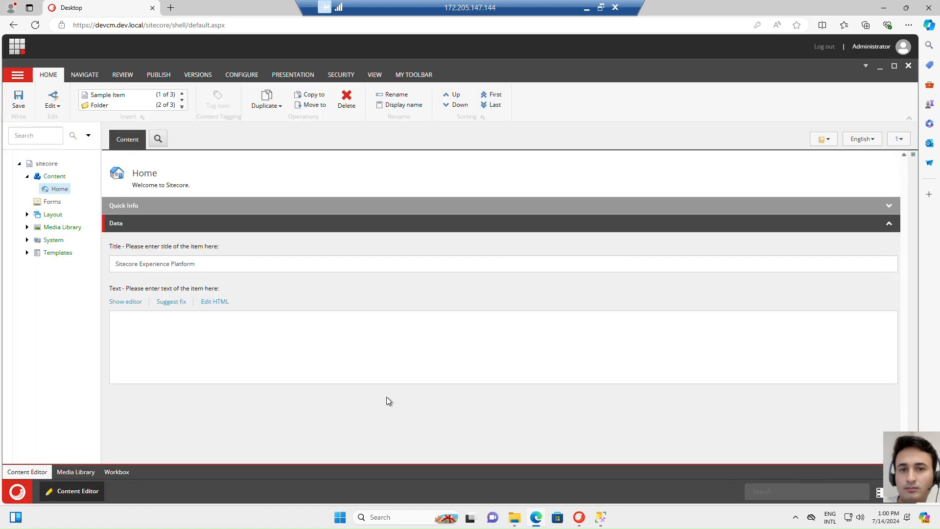
Launch IIS Manager with inetmgr, expand the Win11 server's Sites node, and widen the Connections pane to show the full site names
left_click(340, 519)
type("inetmgr")
key("Return")
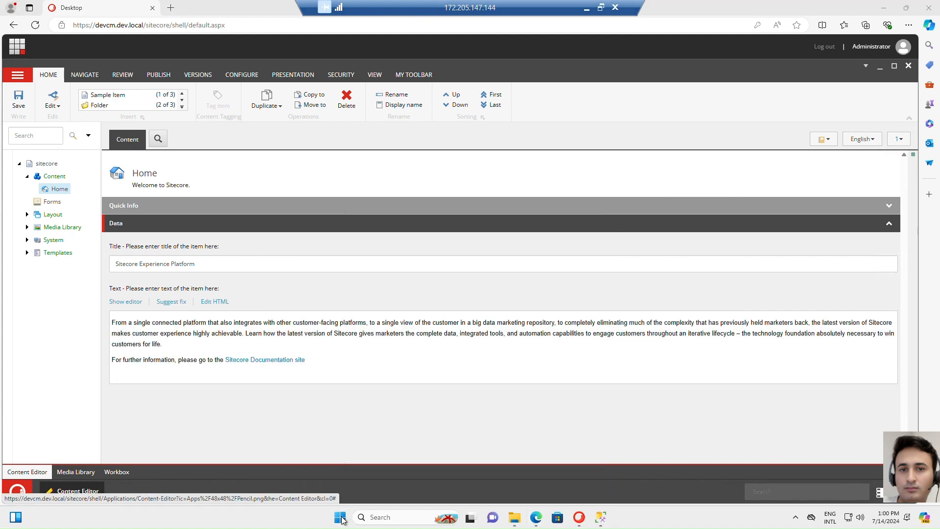
left_click(61, 123)
left_click(70, 142)
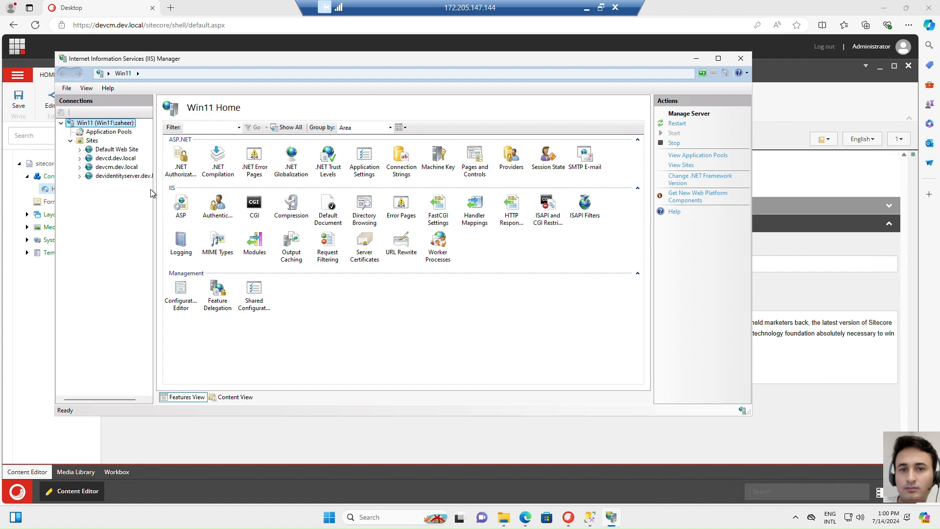
left_click_drag(155, 188, 239, 187)
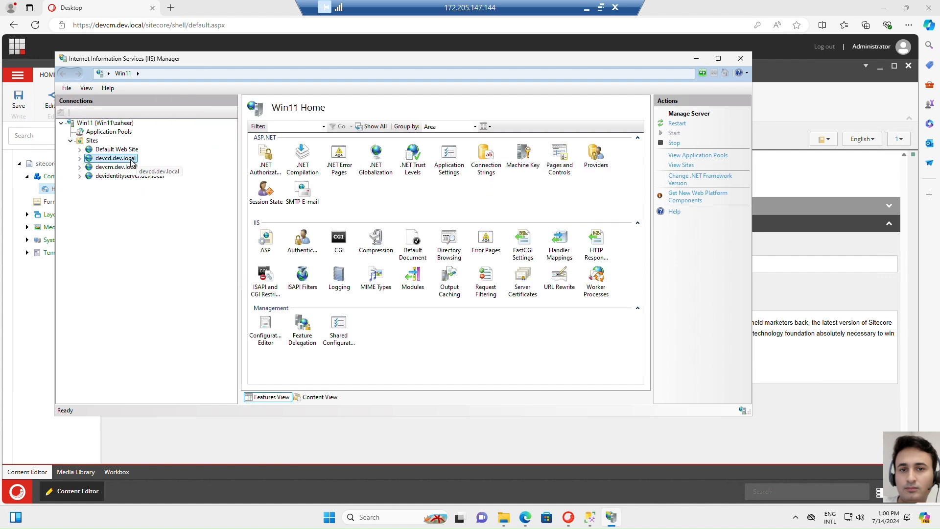
Look through the installed Sitecore sites in IIS and browse devcm.dev.local over https on port 443
left_click(128, 167)
left_click(137, 177)
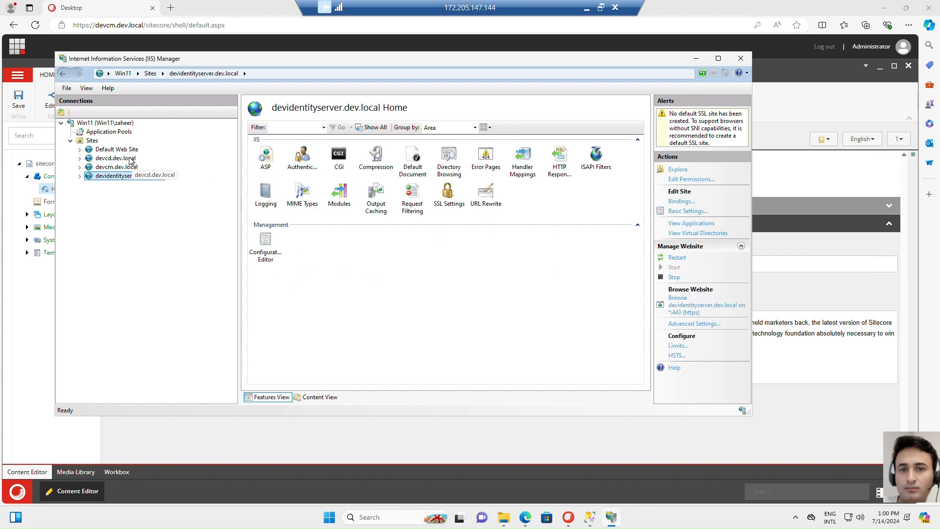
left_click(132, 160)
left_click(128, 167)
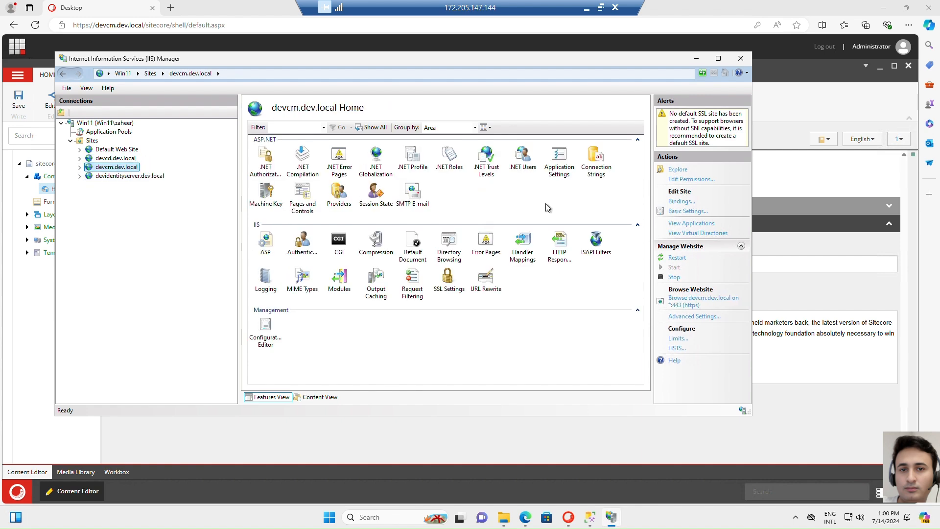
left_click(697, 303)
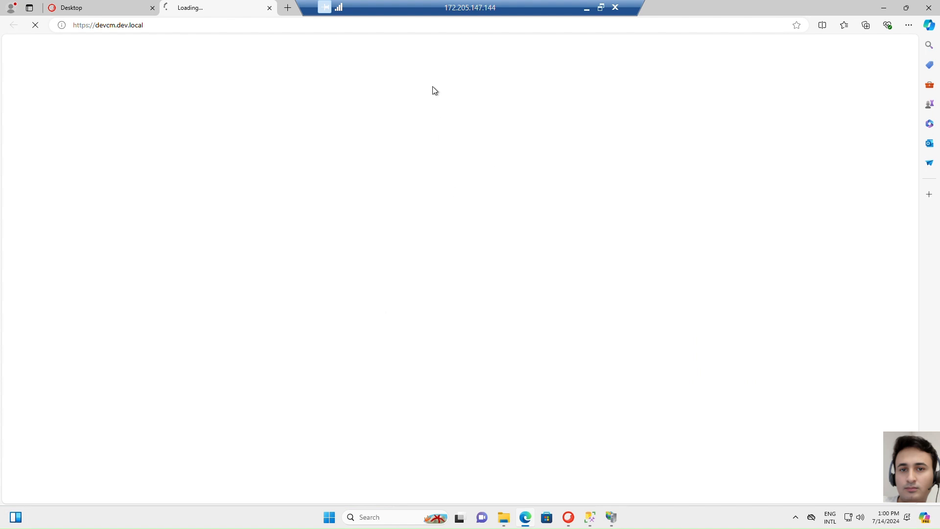